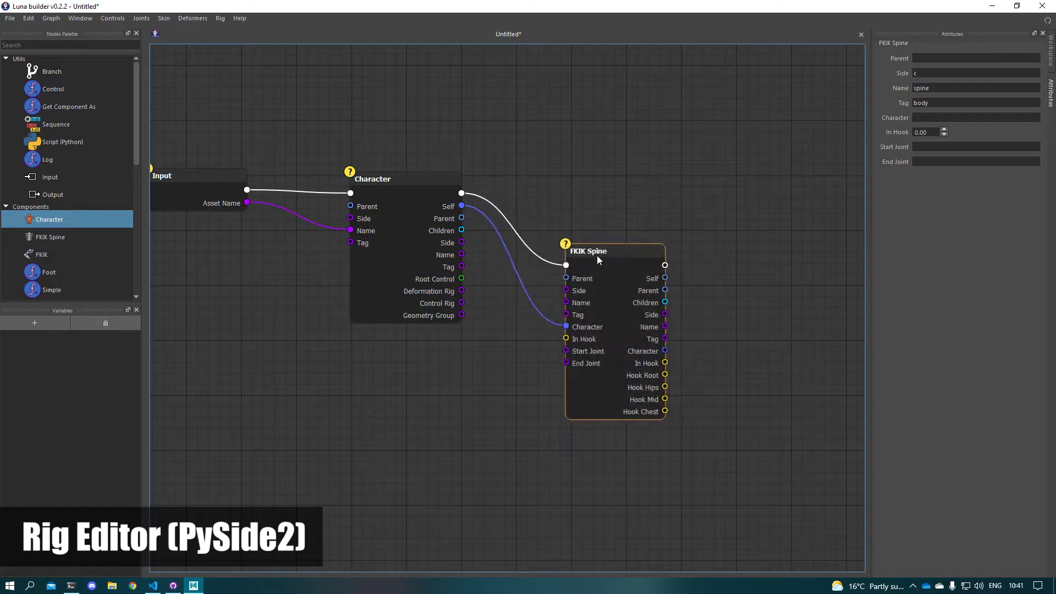
# - Add a String constant node to the graph below the Character node and set its value to c_pelvis_00_jnt
pyautogui.scroll(-6, 71, 252)
pyautogui.moveTo(55, 212); pyautogui.dragTo(375, 397)
pyautogui.click(376, 398)
pyautogui.click(944, 60)
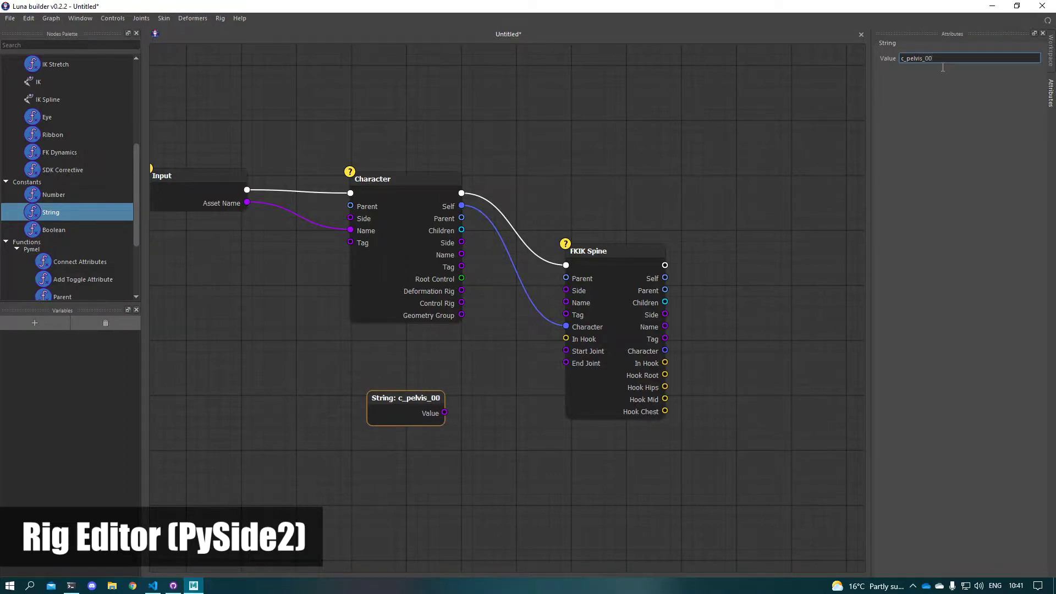
# - Duplicate the string node with the value c_spine_03_jnt and wire the two strings into FKIK Spine's Start Joint and End Joint
pyautogui.click(401, 406)
pyautogui.hotkey('ctrl', 'c')
pyautogui.hotkey('ctrl', 'v')
pyautogui.moveTo(437, 471); pyautogui.dragTo(395, 446)
pyautogui.click(921, 60)
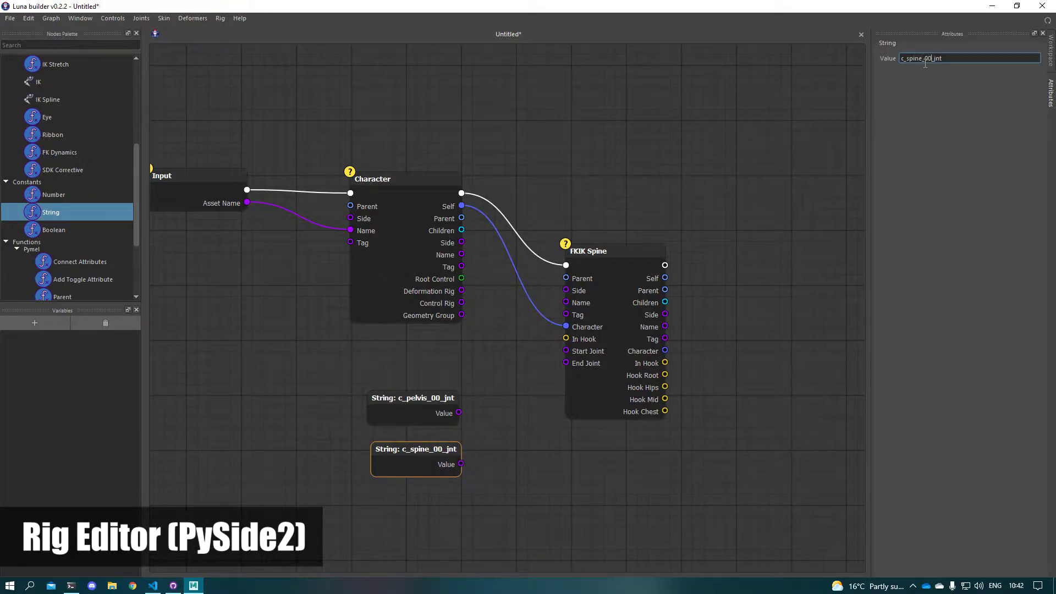
pyautogui.click(566, 394)
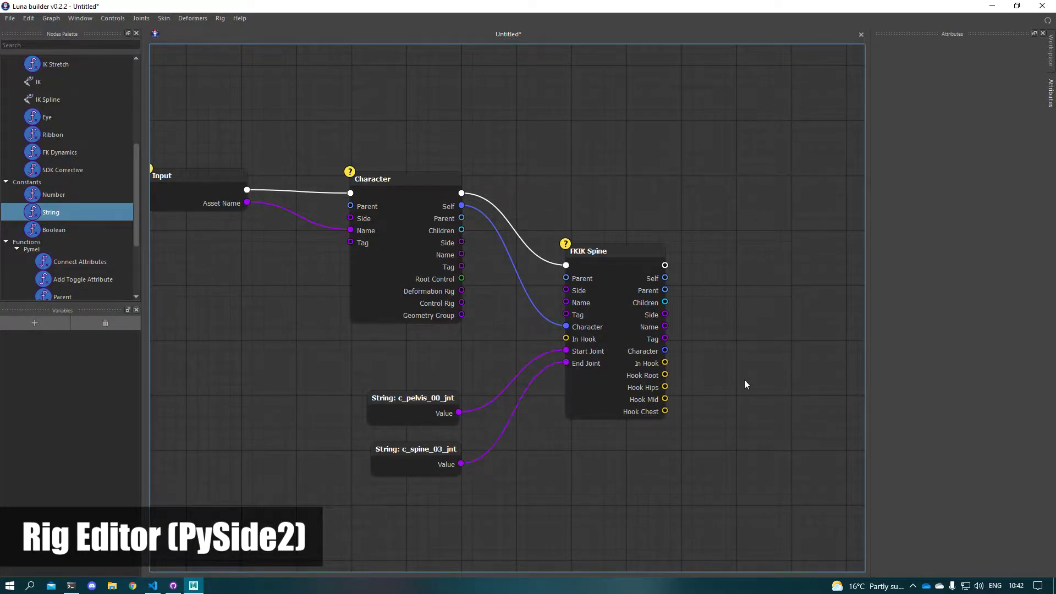
# - Add a List Controls node fed by FKIK Spine's Self output and place it beside the spine node
pyautogui.moveTo(746, 385); pyautogui.dragTo(569, 369, button='middle')
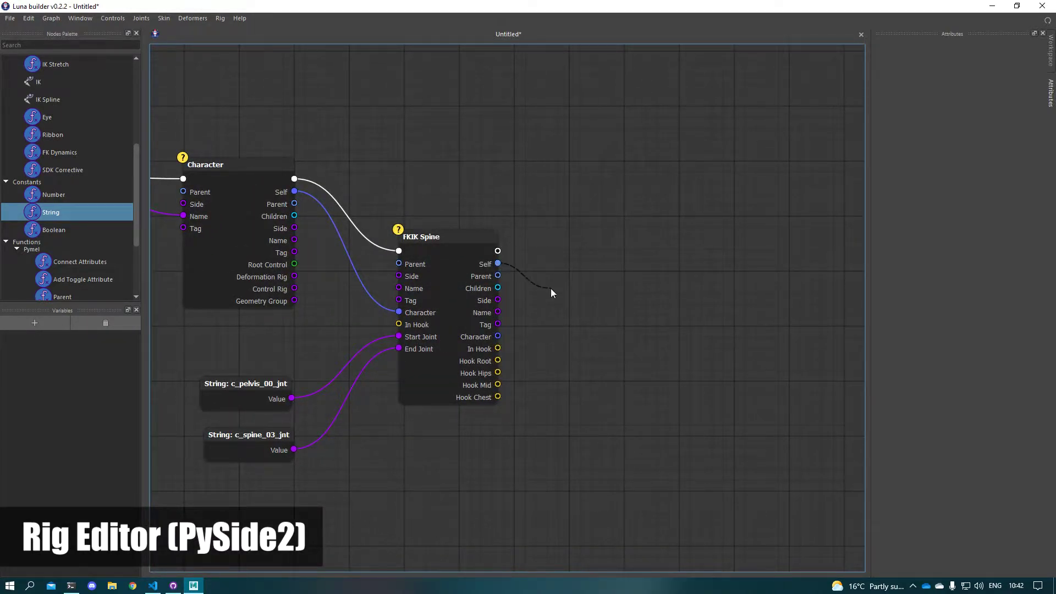
pyautogui.moveTo(551, 289); pyautogui.dragTo(552, 290)
pyautogui.write('lis')
pyautogui.press('Return')
pyautogui.moveTo(618, 306); pyautogui.dragTo(645, 301)
# - Add a For Each Name node beside List Controls and wire the execution and Controls outputs into it
pyautogui.moveTo(794, 347); pyautogui.dragTo(627, 370, button='middle')
pyautogui.press('Tab')
pyautogui.write('f')
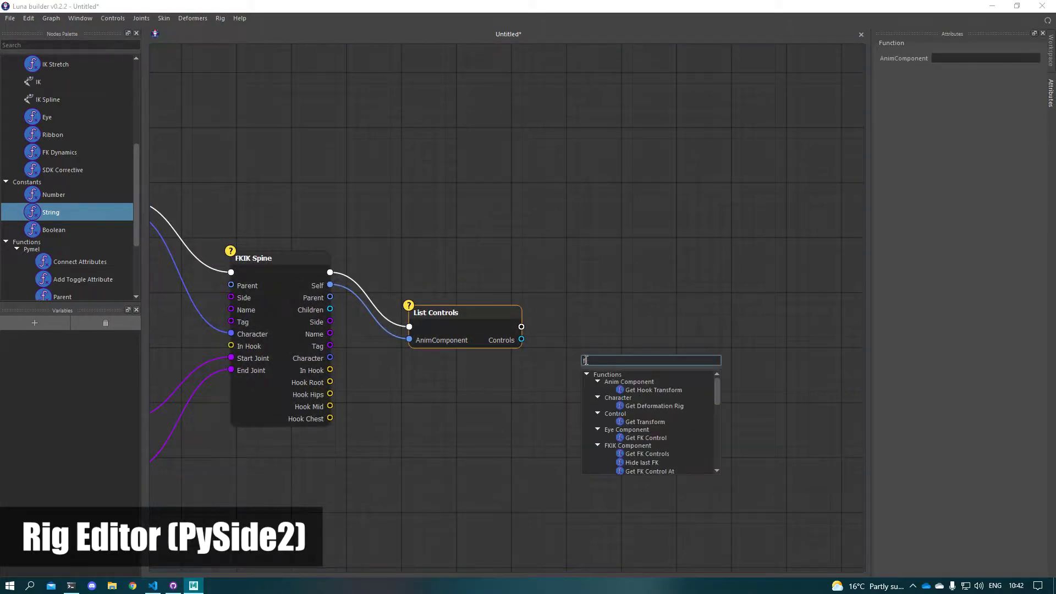
pyautogui.press('Down')
pyautogui.press('Down')
pyautogui.press('Down')
pyautogui.press('Down')
pyautogui.press('Return')
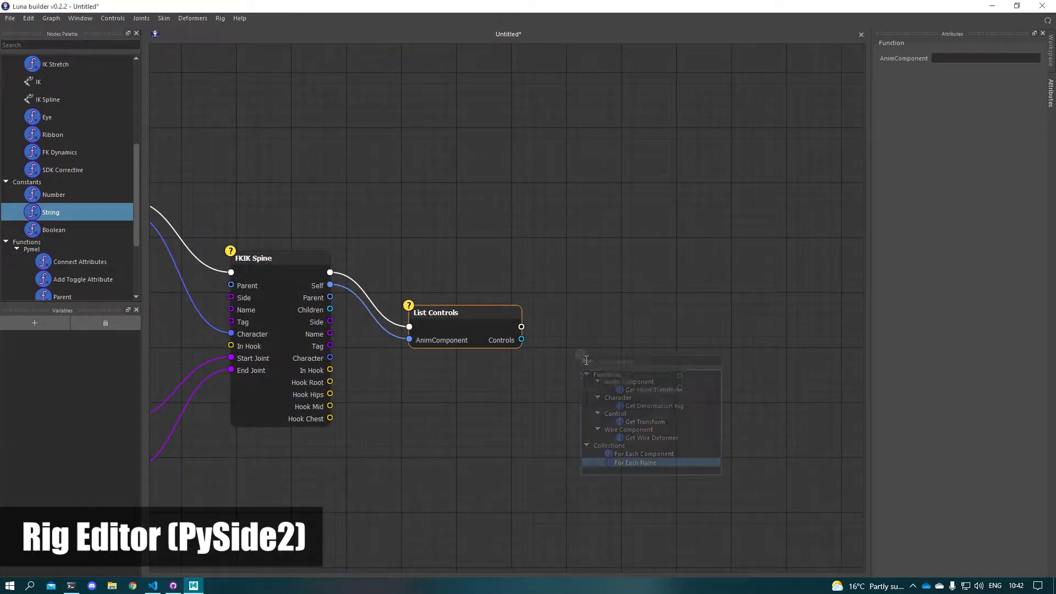
pyautogui.moveTo(626, 379); pyautogui.dragTo(625, 343)
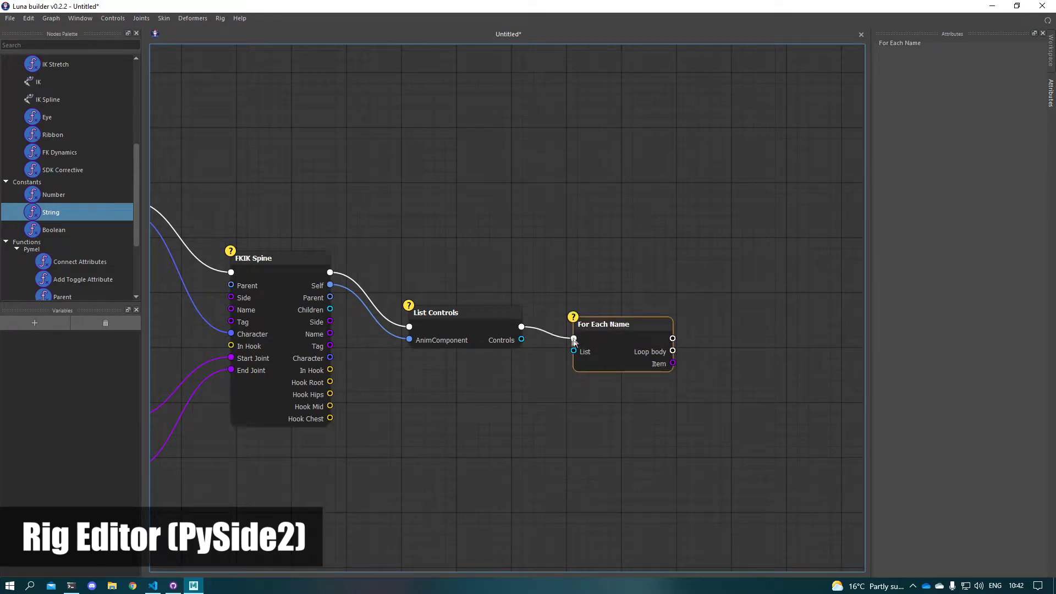
# - Add a Log node after For Each Name, driven by Loop body, with Item wired into its Message input
pyautogui.moveTo(630, 378); pyautogui.dragTo(513, 416, button='middle')
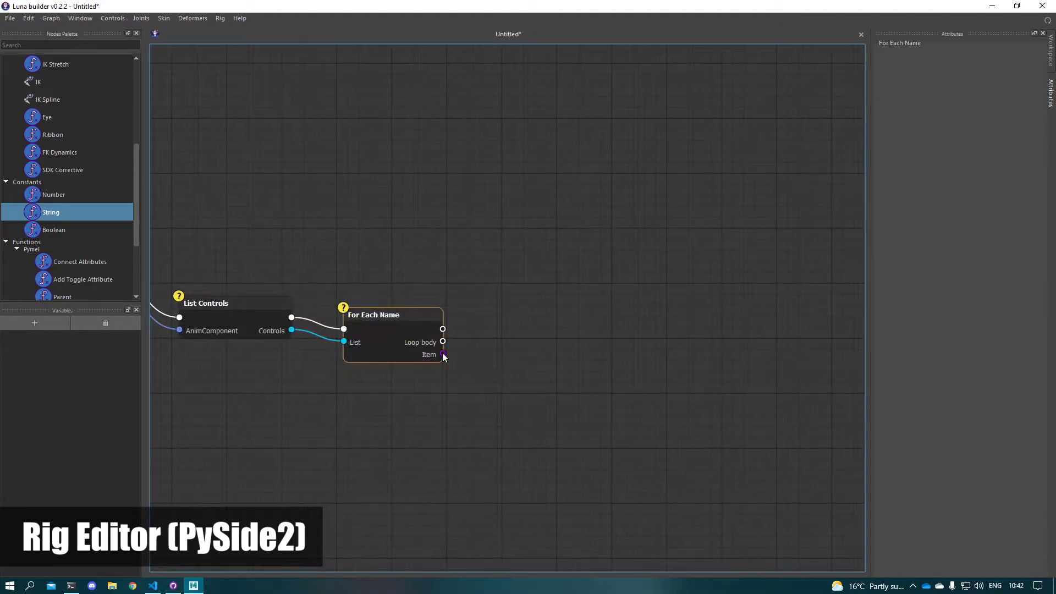
pyautogui.scroll(5, 87, 177)
pyautogui.moveTo(47, 159); pyautogui.dragTo(560, 346)
pyautogui.scroll(-5, 534, 426)
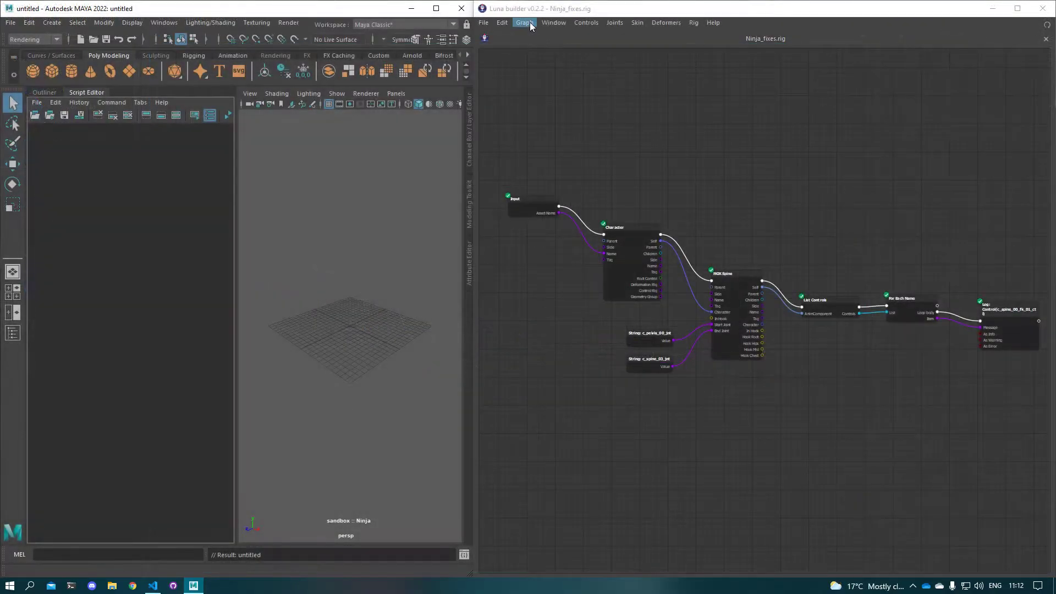
# - Execute the complete Ninja_fixes.rig graph to build the character with its spine rig
pyautogui.click(525, 23)
pyautogui.click(535, 84)
pyautogui.scroll(-5, 395, 231)
pyautogui.keyDown('alt'); pyautogui.moveTo(394, 214); pyautogui.dragTo(406, 343, button='middle'); pyautogui.keyUp('alt')
pyautogui.moveTo(406, 344)
pyautogui.keyDown('alt'); pyautogui.mouseDown()
pyautogui.moveTo(431, 312)
pyautogui.moveTo(429, 292)
pyautogui.moveTo(408, 318)
pyautogui.moveTo(372, 333)
pyautogui.moveTo(401, 329)
pyautogui.mouseUp(); pyautogui.keyUp('alt')
pyautogui.scroll(-6, 431, 312)
# - Try rotating the spine's root control and undo the rotation
pyautogui.click(414, 321)
pyautogui.click(410, 320)
pyautogui.press('e')
pyautogui.hotkey('ctrl', 'z')
# - Move the spine's chest control sideways to test the spine deformation
pyautogui.press('w')
pyautogui.click(395, 288)
pyautogui.moveTo(416, 287); pyautogui.dragTo(399, 285)
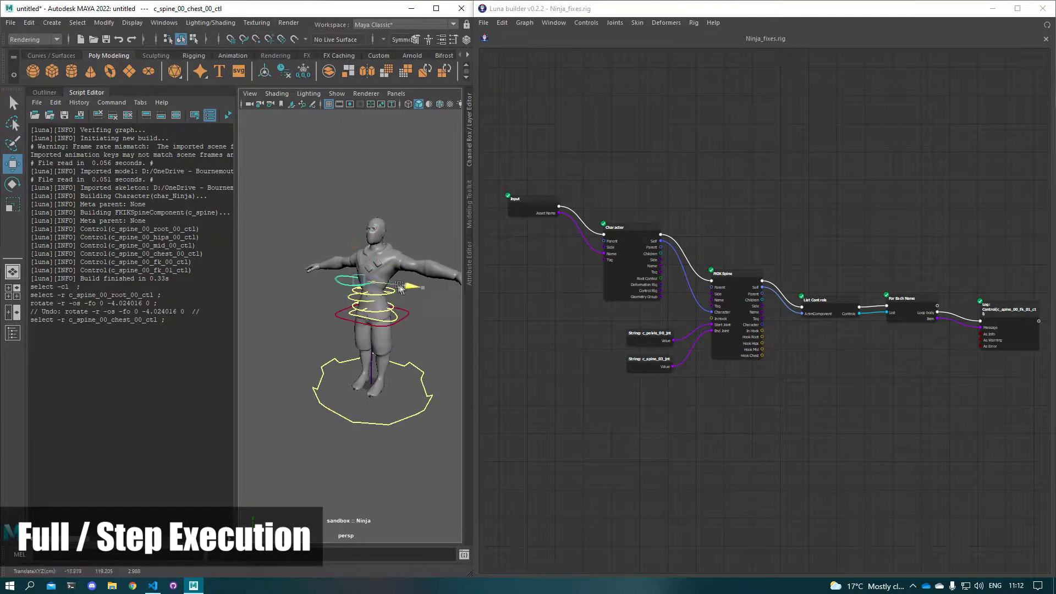
# - Execute the Ninja_fixes.rig graph one step at a time in the empty scene
pyautogui.click(524, 23)
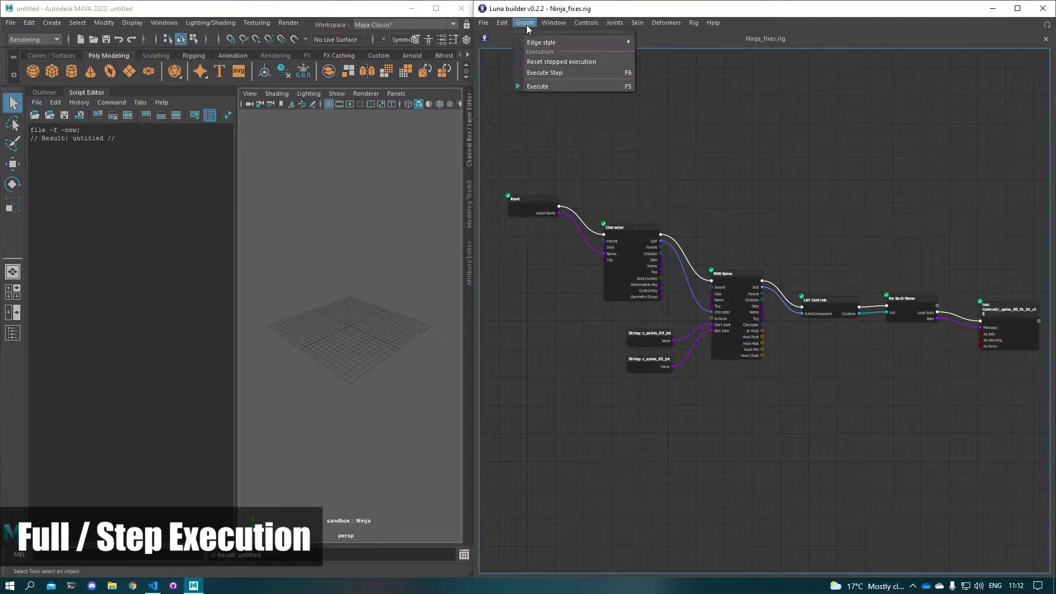
pyautogui.click(551, 73)
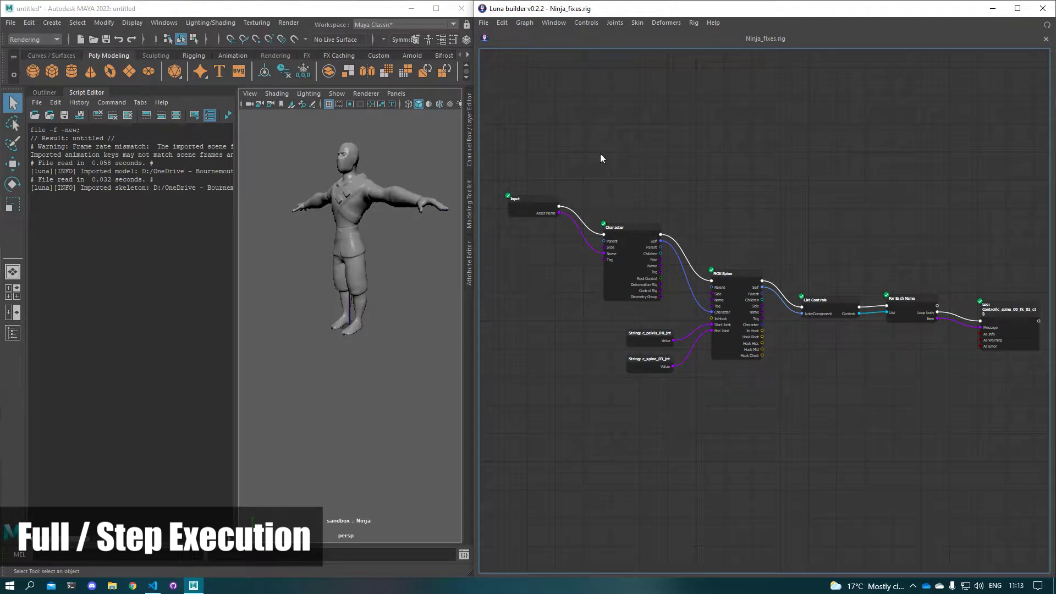
pyautogui.press('F6')
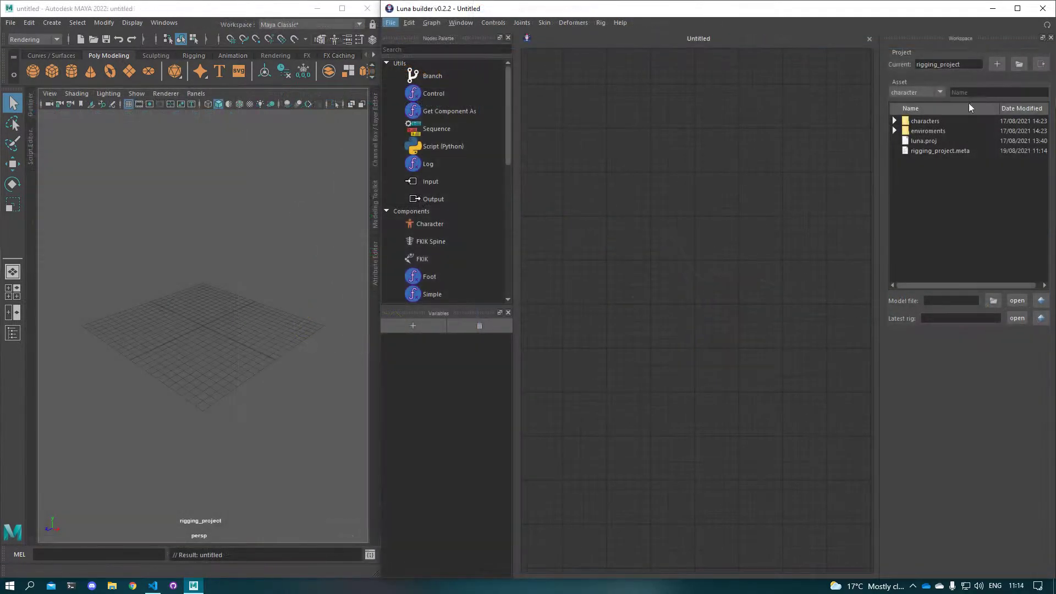
# - Set the current character asset to Ninja and expand its build folder
pyautogui.click(983, 93)
pyautogui.write('Ninja')
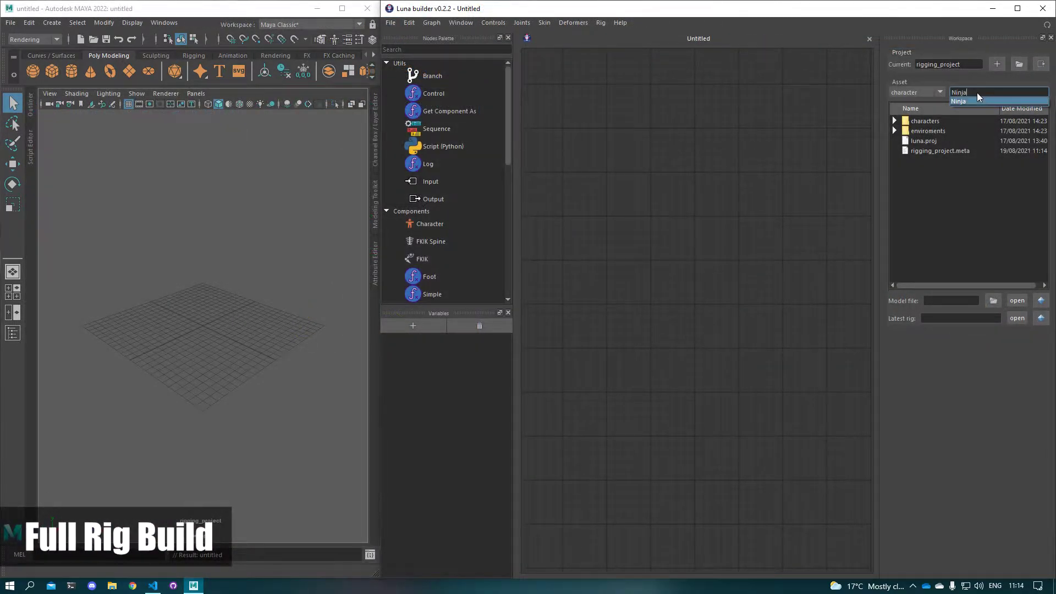
pyautogui.press('Return')
pyautogui.click(894, 121)
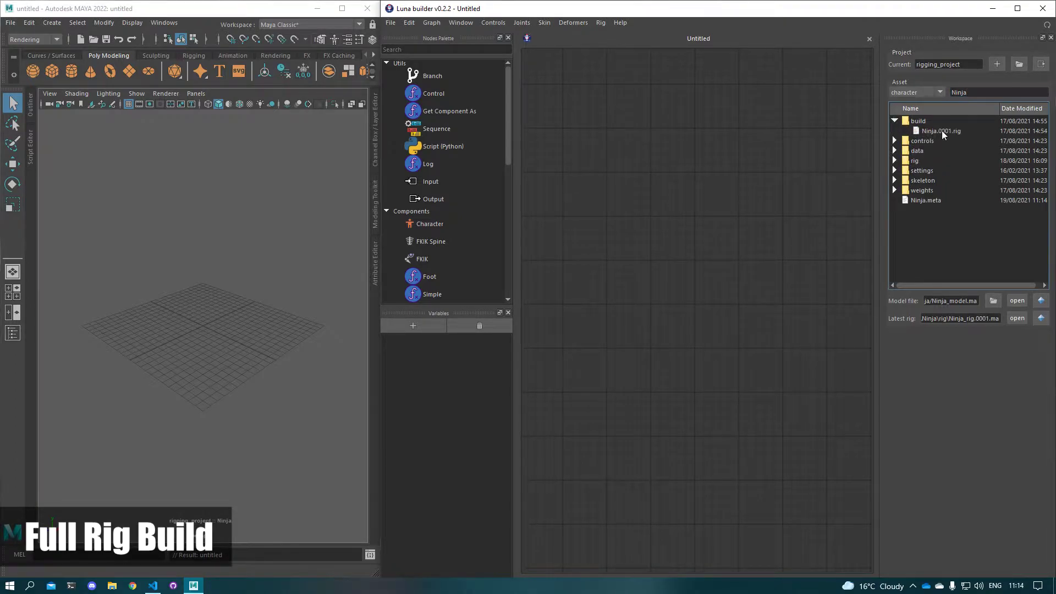
# - Open the Ninja.0001.rig build graph
pyautogui.click(391, 22)
pyautogui.click(429, 74)
pyautogui.click(575, 99)
pyautogui.click(850, 351)
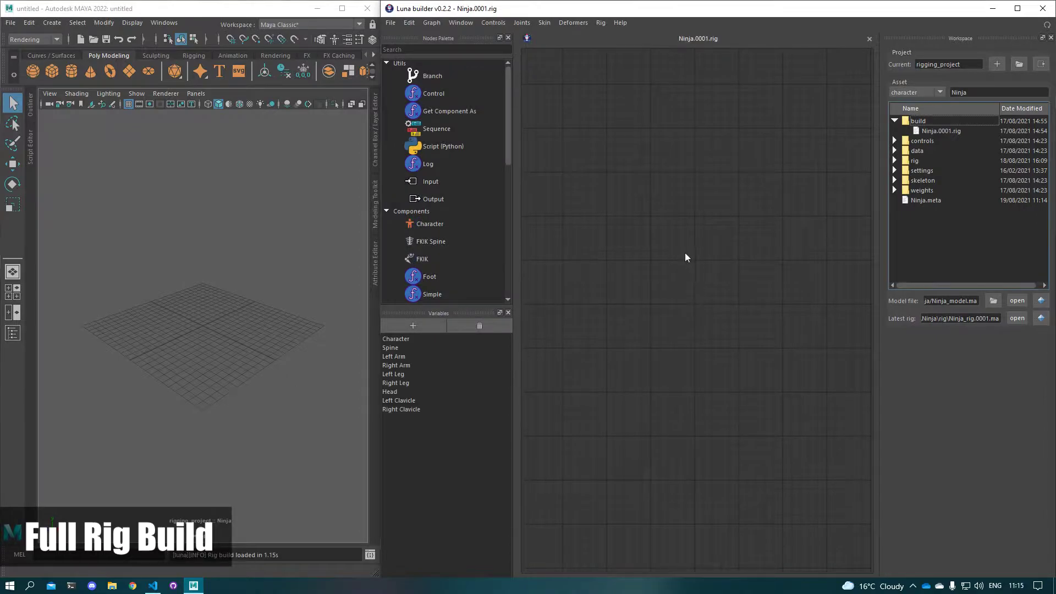
# - Execute the complete Ninja.0001.rig graph to build the full ninja rig
pyautogui.scroll(-2, 684, 249)
pyautogui.moveTo(685, 248); pyautogui.dragTo(605, 389, button='middle')
pyautogui.moveTo(829, 321); pyautogui.dragTo(752, 205, button='middle')
pyautogui.moveTo(718, 483); pyautogui.dragTo(771, 308, button='middle')
pyautogui.moveTo(606, 410); pyautogui.dragTo(667, 445, button='middle')
pyautogui.scroll(5, 667, 445)
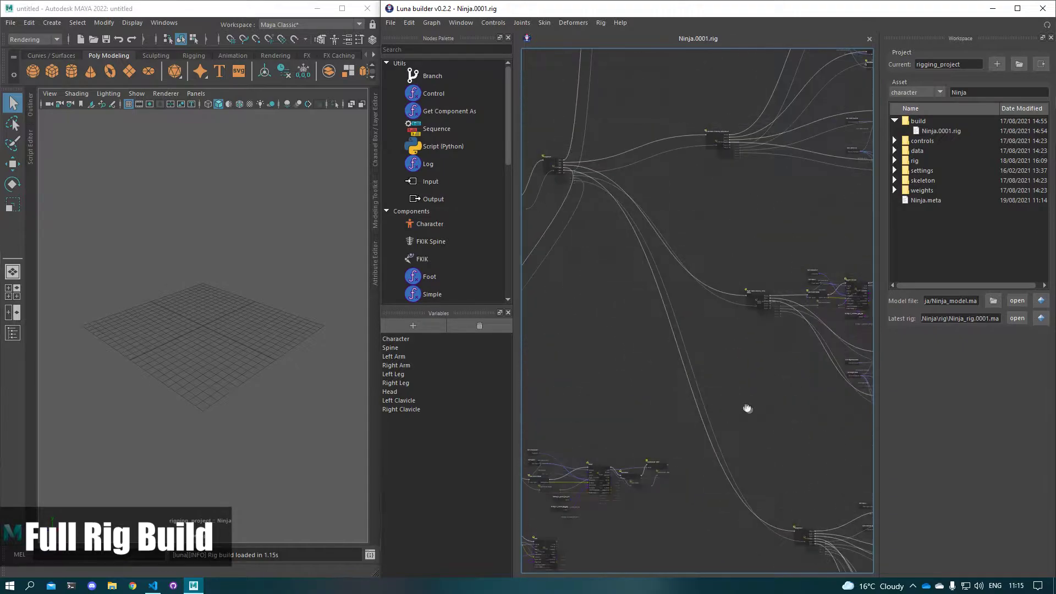
pyautogui.click(432, 23)
pyautogui.click(457, 87)
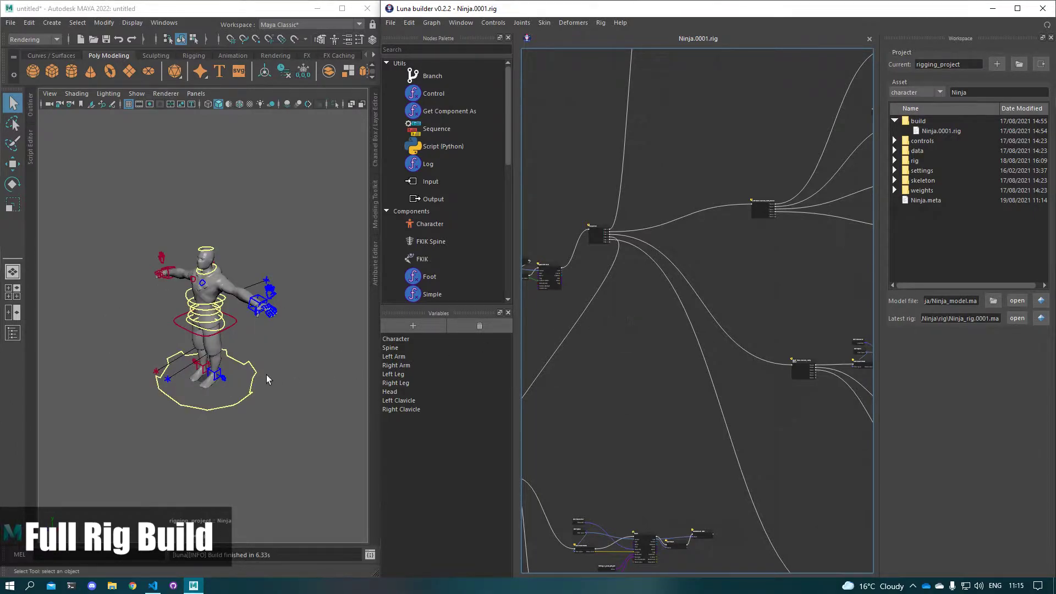
# - Lower the ninja's body by moving the red waist control down
pyautogui.scroll(6, 266, 375)
pyautogui.keyDown('alt'); pyautogui.moveTo(262, 342); pyautogui.dragTo(264, 329); pyautogui.keyUp('alt')
pyautogui.click(264, 328)
pyautogui.press('w')
pyautogui.moveTo(245, 282); pyautogui.dragTo(220, 361)
# - Raise the ninja's left foot forward with its IK control, rotate the foot, and switch the leg to FK
pyautogui.click(242, 452)
pyautogui.moveTo(186, 419); pyautogui.dragTo(104, 374)
pyautogui.press('e')
pyautogui.moveTo(165, 365)
pyautogui.mouseDown()
pyautogui.moveTo(196, 393)
pyautogui.moveTo(166, 374)
pyautogui.mouseUp()
pyautogui.moveTo(302, 363); pyautogui.dragTo(297, 423, button='right')
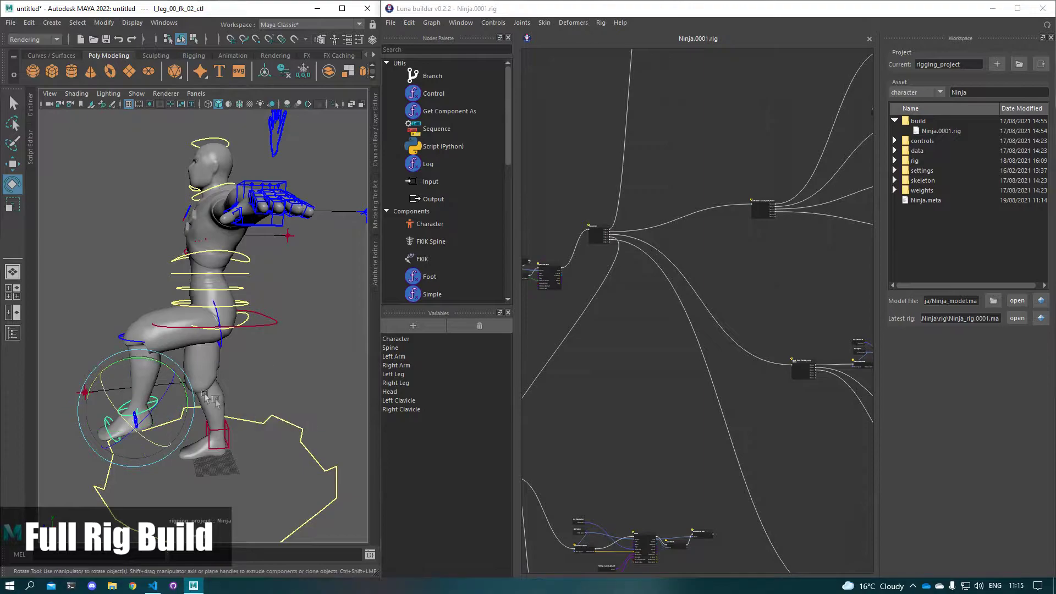
# - Rotate the ninja's left leg with its FK control
pyautogui.press('q')
pyautogui.press('e')
pyautogui.moveTo(181, 287); pyautogui.dragTo(5, 199)
# - Curl the ninja's left index finger by rotating its FK control
pyautogui.keyDown('alt'); pyautogui.moveTo(259, 270); pyautogui.dragTo(324, 286); pyautogui.keyUp('alt')
pyautogui.keyDown('alt'); pyautogui.moveTo(314, 292); pyautogui.dragTo(264, 340, button='middle'); pyautogui.keyUp('alt')
pyautogui.click(271, 248)
pyautogui.moveTo(275, 249); pyautogui.dragTo(306, 307)
# - Reset the whole ninja rig to its default pose through the control's Pose options
pyautogui.press('q')
pyautogui.rightClick(269, 354)
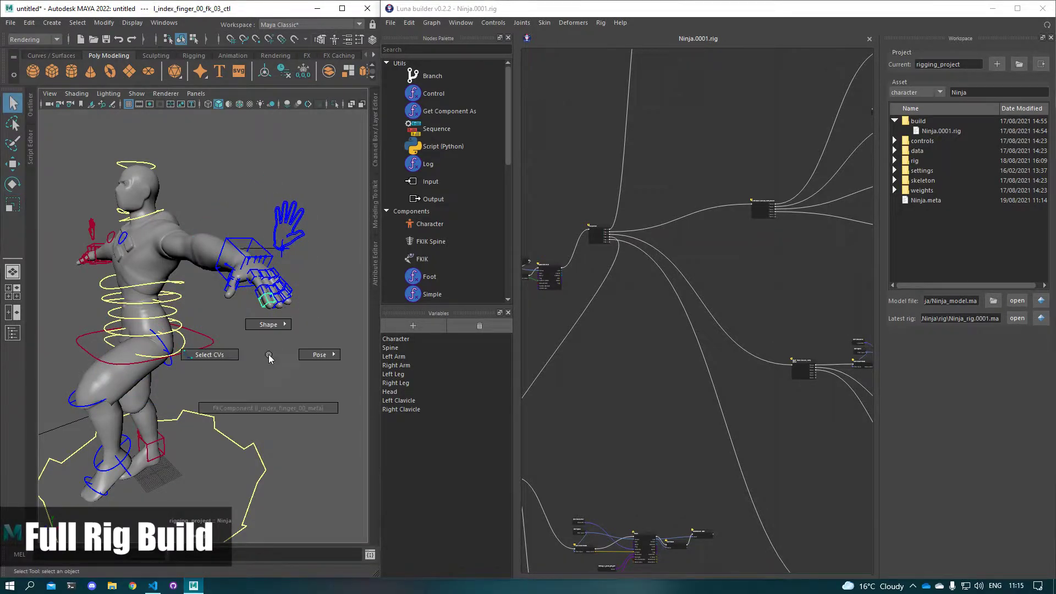
pyautogui.moveTo(282, 357); pyautogui.dragTo(302, 322, button='right')
pyautogui.scroll(-4, 246, 348)
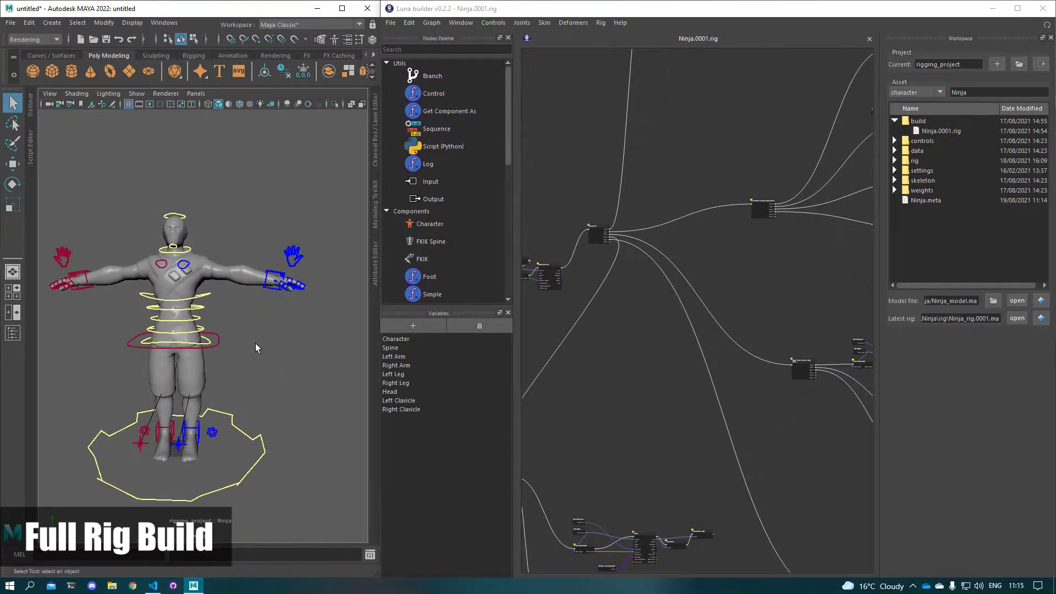
# - Switch the character asset to Pawn and open its Pawn_with_for_loop.rig build graph
pyautogui.moveTo(1007, 94); pyautogui.dragTo(909, 96)
pyautogui.press('Return')
pyautogui.click(391, 22)
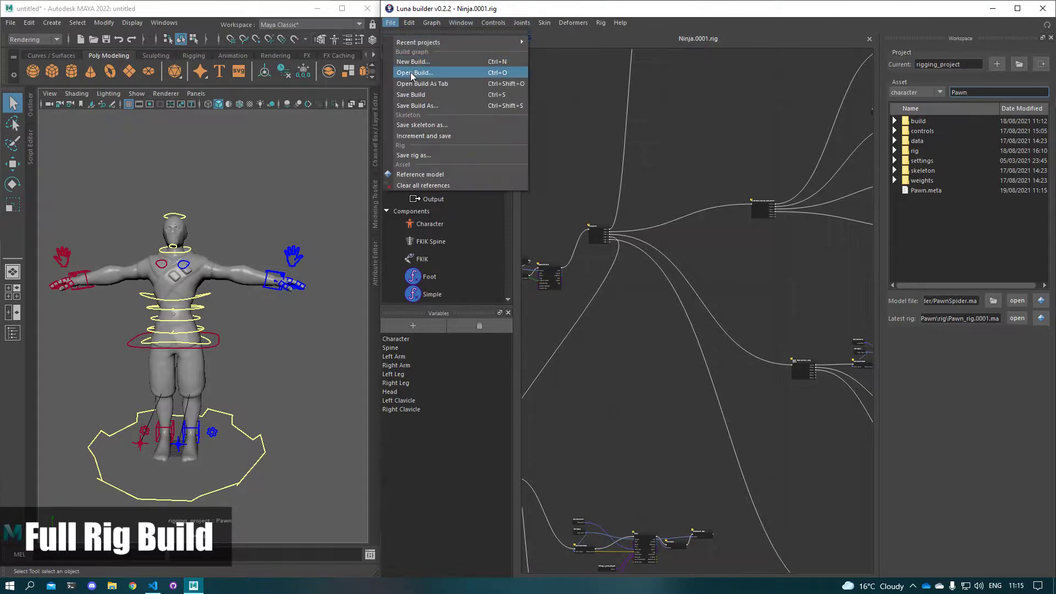
pyautogui.click(435, 77)
pyautogui.click(583, 108)
pyautogui.click(849, 350)
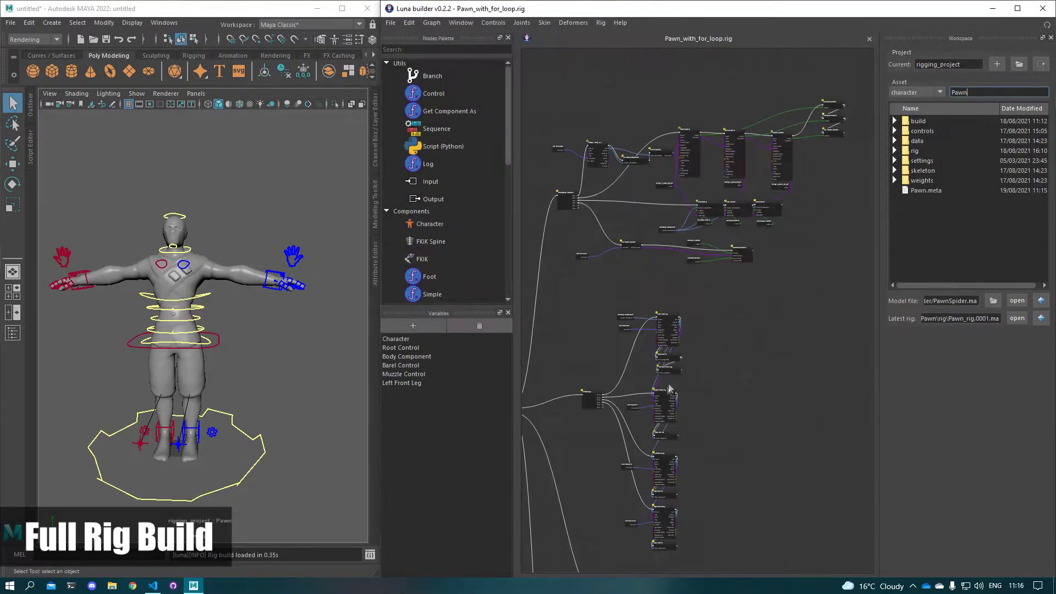
# - Execute the complete Pawn_with_for_loop.rig graph to build the spider rig
pyautogui.scroll(-1, 730, 378)
pyautogui.moveTo(794, 511); pyautogui.dragTo(769, 354, button='middle')
pyautogui.scroll(-1, 769, 353)
pyautogui.moveTo(763, 465); pyautogui.dragTo(775, 312, button='middle')
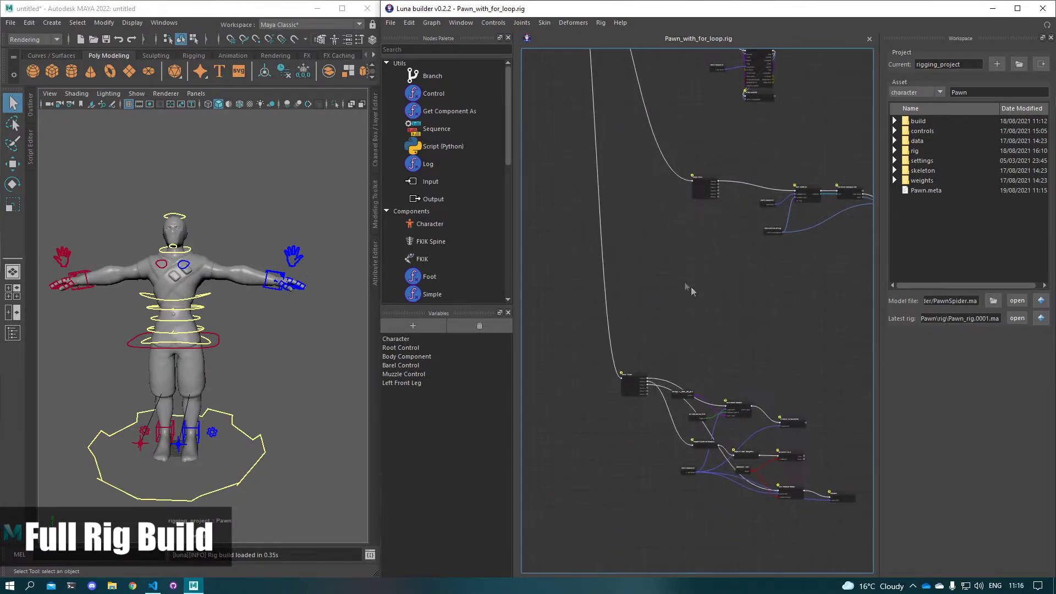
pyautogui.moveTo(691, 290); pyautogui.dragTo(706, 468, button='middle')
pyautogui.click(432, 22)
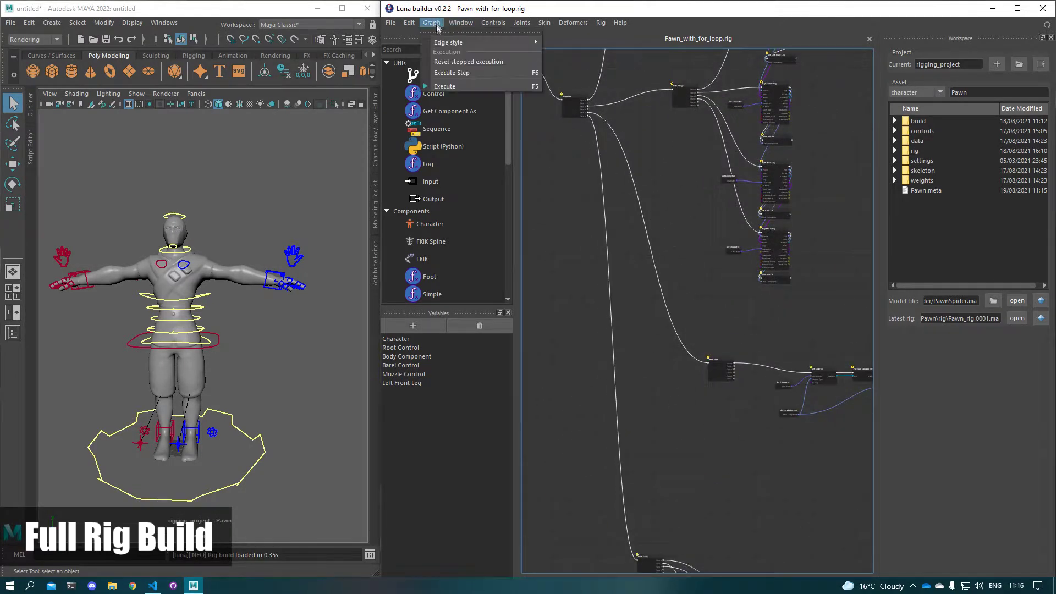
pyautogui.click(460, 87)
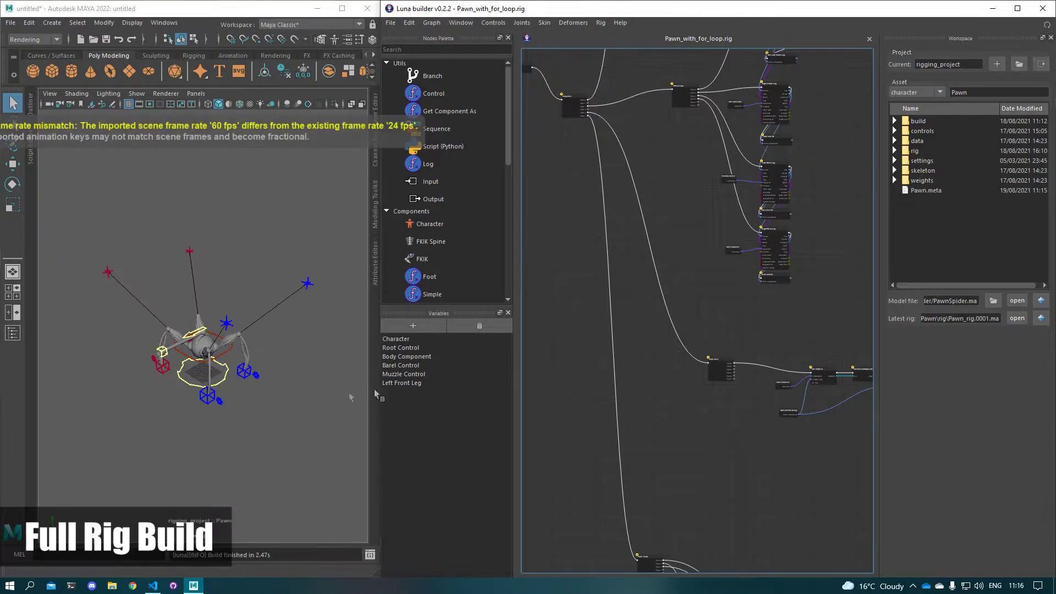
# - Switch one of the spider's left legs to FK and rotate its FK control
pyautogui.click(255, 398)
pyautogui.keyDown('alt'); pyautogui.moveTo(254, 397); pyautogui.dragTo(313, 403); pyautogui.keyUp('alt')
pyautogui.press('w')
pyautogui.keyDown('alt'); pyautogui.moveTo(256, 345); pyautogui.dragTo(364, 306); pyautogui.keyUp('alt')
pyautogui.click(265, 360)
pyautogui.moveTo(279, 356); pyautogui.dragTo(270, 423, button='right')
pyautogui.moveTo(375, 432); pyautogui.dragTo(375, 433, button='right')
pyautogui.click(240, 312)
pyautogui.press('e')
pyautogui.moveTo(203, 308); pyautogui.dragTo(172, 296)
# - Switch the spider's FK leg back to IK
pyautogui.press('q')
pyautogui.click(312, 270)
pyautogui.moveTo(289, 332); pyautogui.dragTo(272, 397, button='right')
pyautogui.moveTo(378, 394); pyautogui.dragTo(379, 396, button='right')
# - Tilt the spider's body by rotating its body root control, and clear the selection
pyautogui.click(241, 295)
pyautogui.press('e')
pyautogui.moveTo(206, 302); pyautogui.dragTo(262, 407)
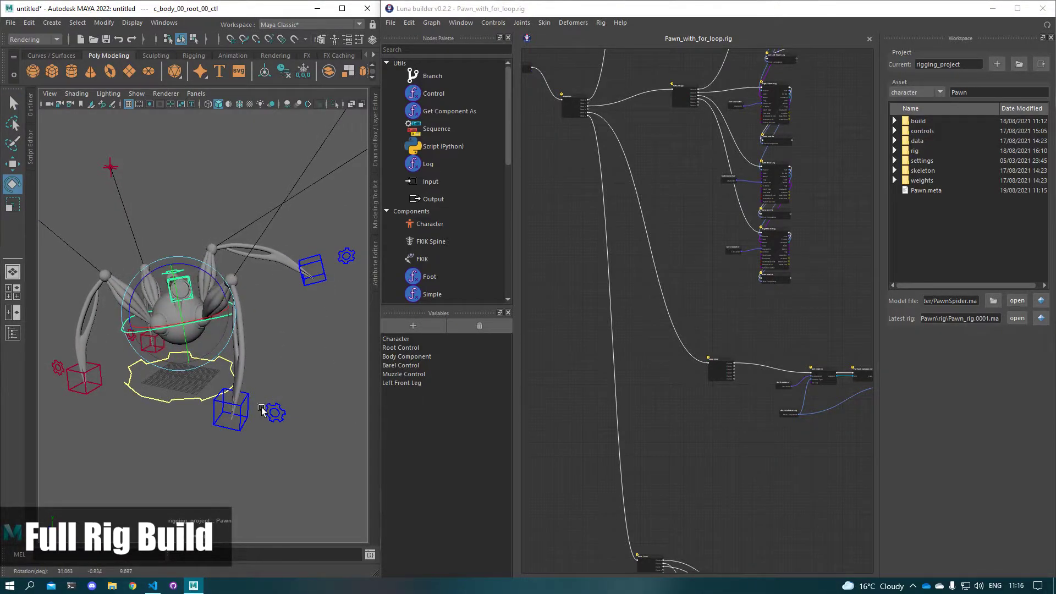
pyautogui.click(312, 378)
# - Switch the asset to Phonebox of type enviroment and open its Phonebox.0000.rig build graph
pyautogui.click(935, 92)
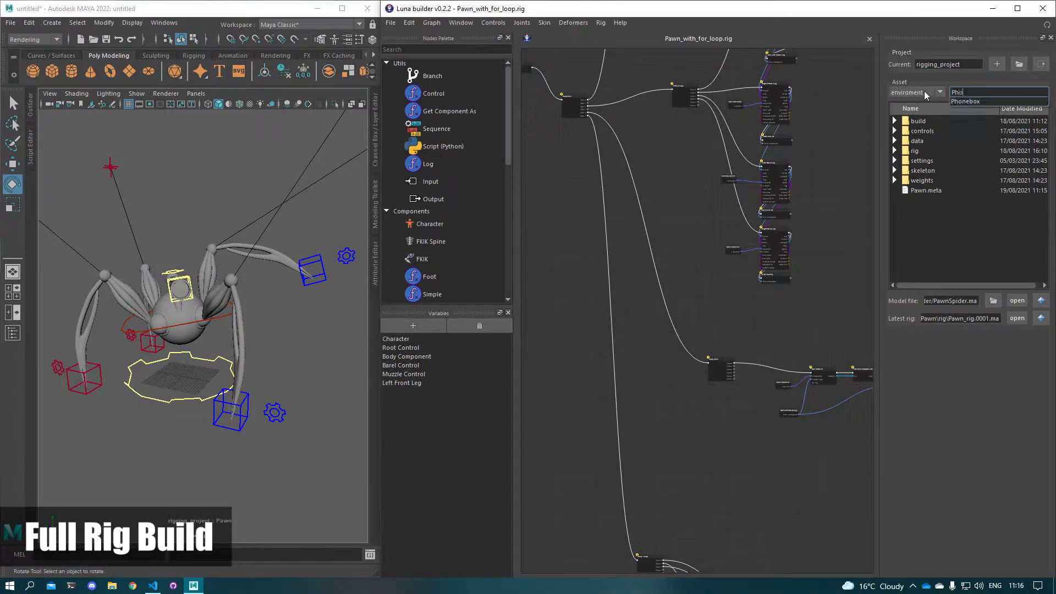
pyautogui.click(391, 23)
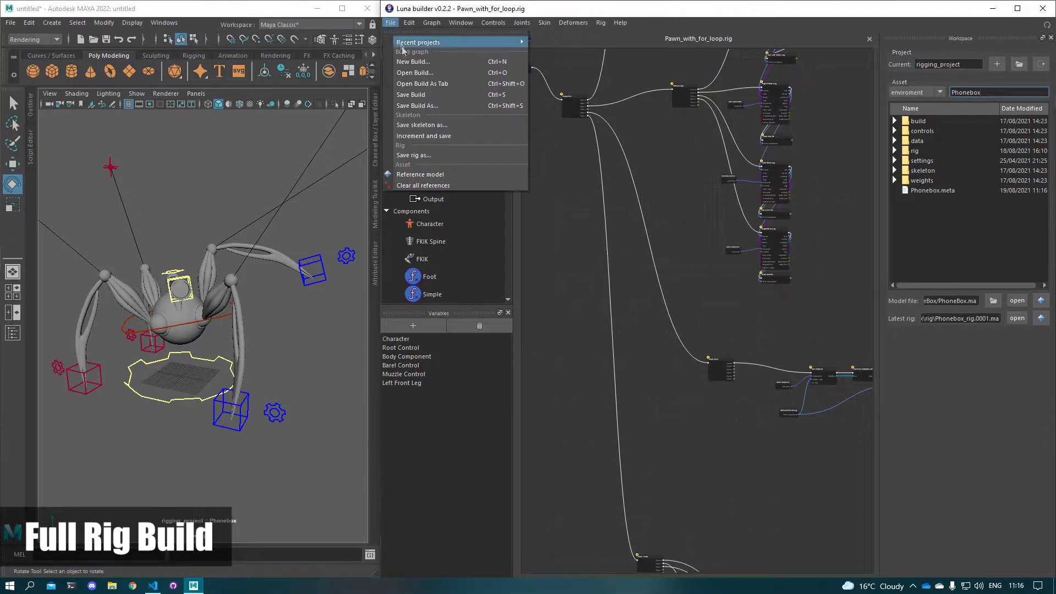
pyautogui.click(418, 74)
pyautogui.click(575, 97)
pyautogui.click(847, 354)
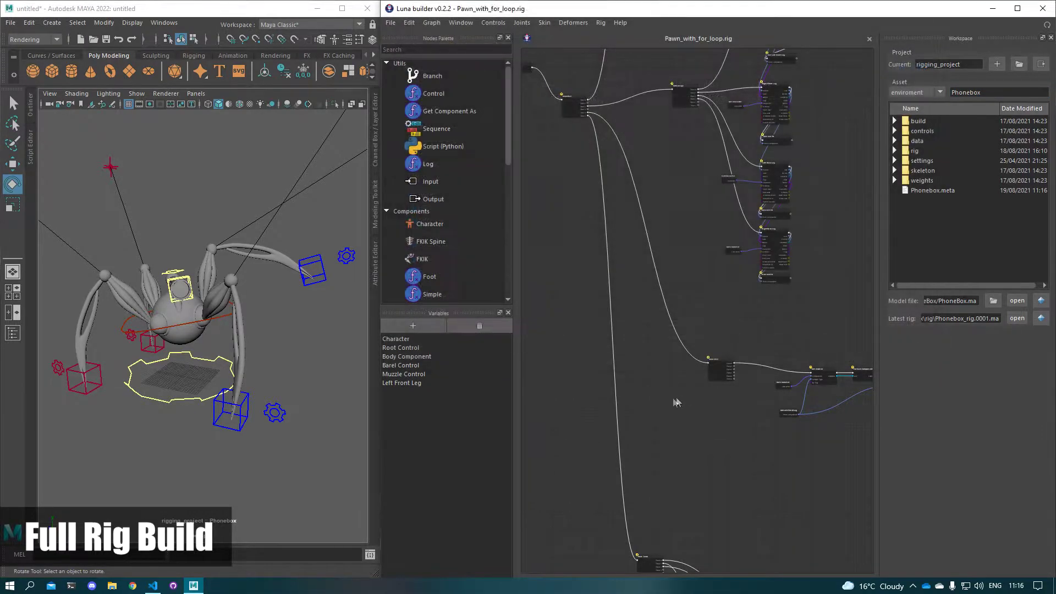
# - Execute the complete Phonebox.0000.rig graph to build the phone box rig
pyautogui.moveTo(663, 346); pyautogui.dragTo(787, 358, button='middle')
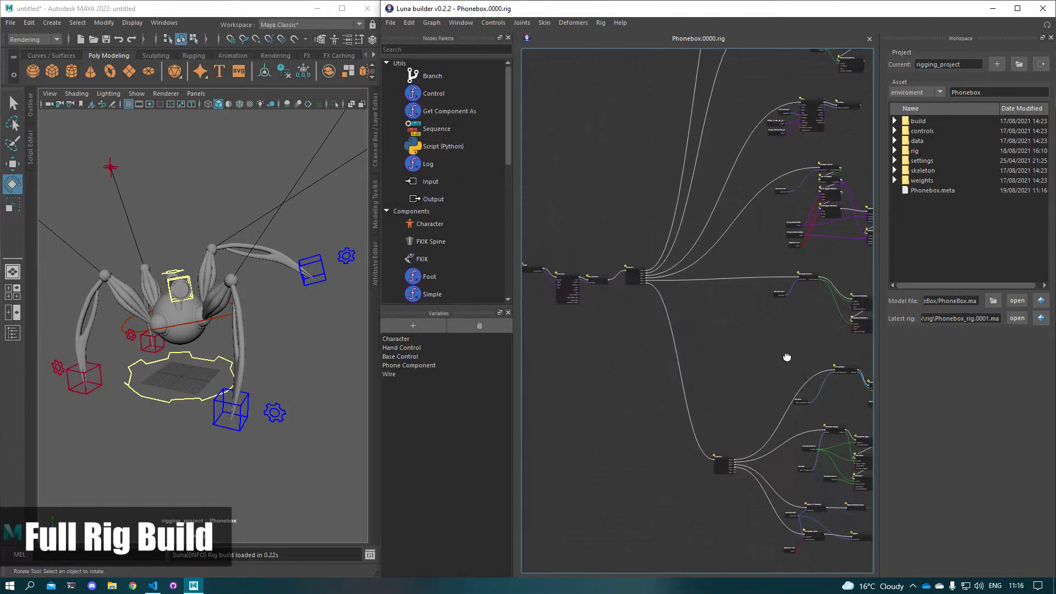
pyautogui.click(432, 23)
pyautogui.click(453, 85)
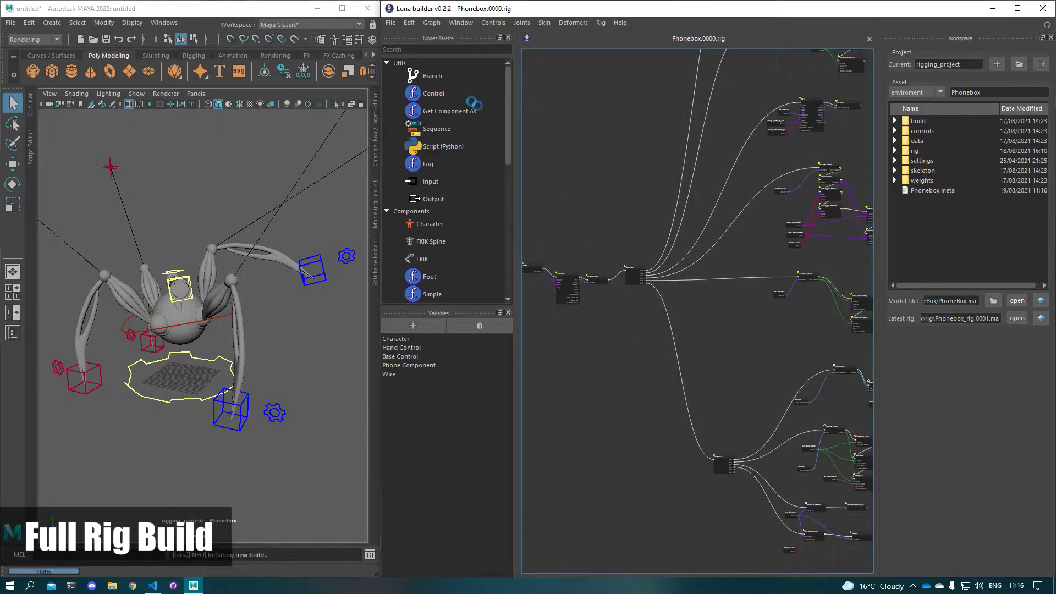
# - Try moving a control of the phone box rig and undo the move
pyautogui.keyDown('alt'); pyautogui.moveTo(132, 403); pyautogui.dragTo(278, 407); pyautogui.keyUp('alt')
pyautogui.keyDown('alt'); pyautogui.moveTo(187, 385); pyautogui.dragTo(224, 354, button='right'); pyautogui.keyUp('alt')
pyautogui.press('f')
pyautogui.press('w')
pyautogui.moveTo(177, 291); pyautogui.dragTo(137, 309)
pyautogui.hotkey('ctrl', 'z')
# - Move the handset control away from the phone inside the box
pyautogui.keyDown('alt'); pyautogui.moveTo(176, 248); pyautogui.dragTo(289, 293); pyautogui.keyUp('alt')
pyautogui.click(268, 247)
pyautogui.moveTo(214, 165); pyautogui.dragTo(157, 253)
pyautogui.press('e')
# - Move two of the controls along the phone cord sideways to bend the wire
pyautogui.click(245, 352)
pyautogui.press('w')
pyautogui.moveTo(236, 380); pyautogui.dragTo(127, 378)
pyautogui.click(237, 435)
pyautogui.moveTo(237, 435); pyautogui.dragTo(157, 431)
pyautogui.scroll(-3, 254, 465)
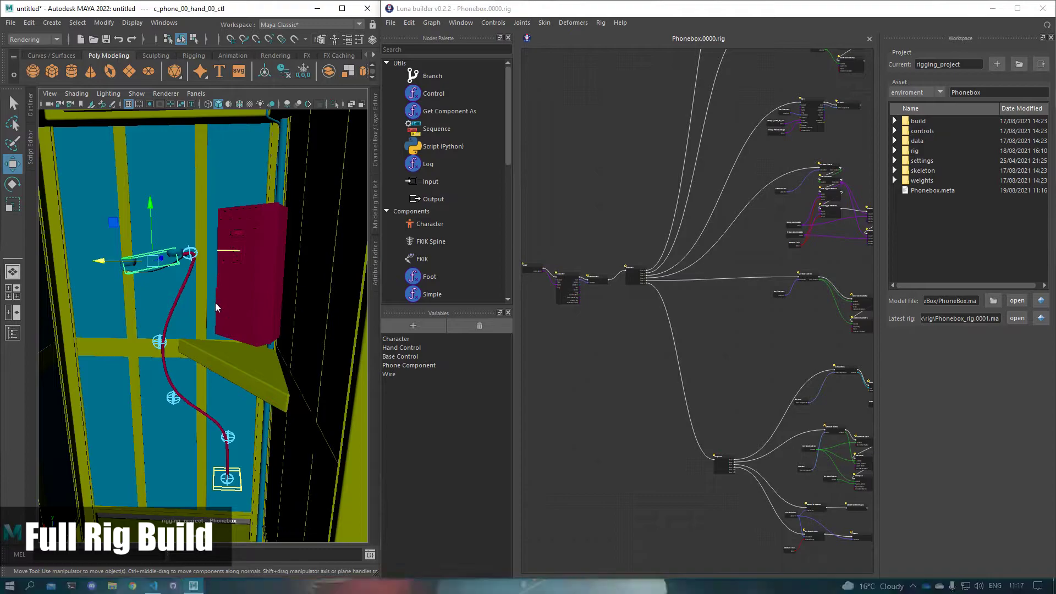
pyautogui.keyDown('ctrl'); pyautogui.keyDown('alt'); pyautogui.moveTo(215, 302); pyautogui.dragTo(279, 303, button='right'); pyautogui.keyUp('alt'); pyautogui.keyUp('ctrl')
pyautogui.keyDown('ctrl'); pyautogui.keyDown('alt'); pyautogui.moveTo(280, 272); pyautogui.dragTo(281, 275, button='middle'); pyautogui.keyUp('alt'); pyautogui.keyUp('ctrl')
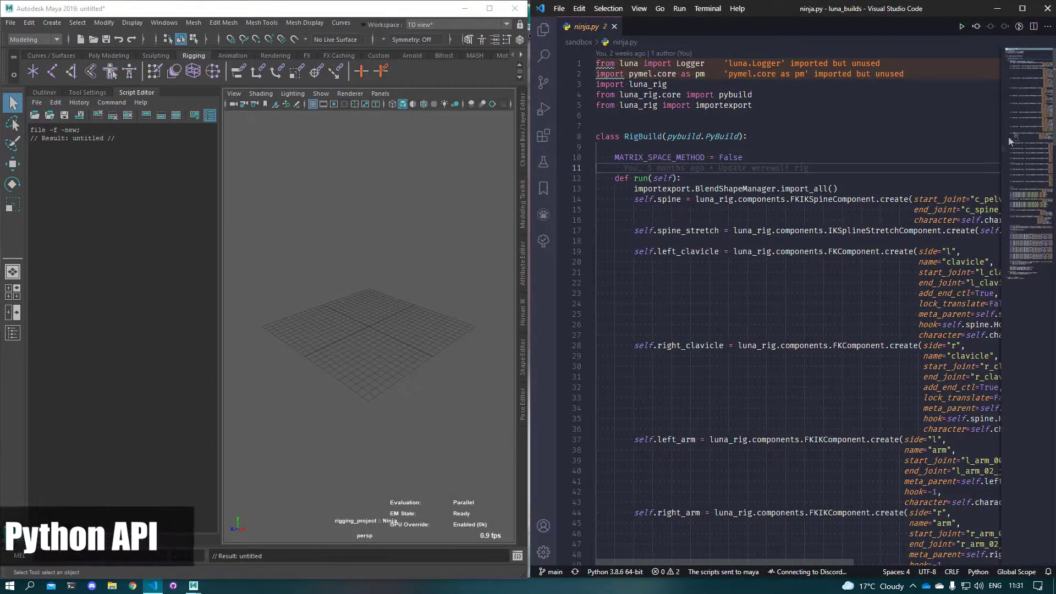
# - Look through the ninja.py rig build script in Visual Studio Code down to its RigBuild call
pyautogui.moveTo(1020, 72); pyautogui.dragTo(1024, 254)
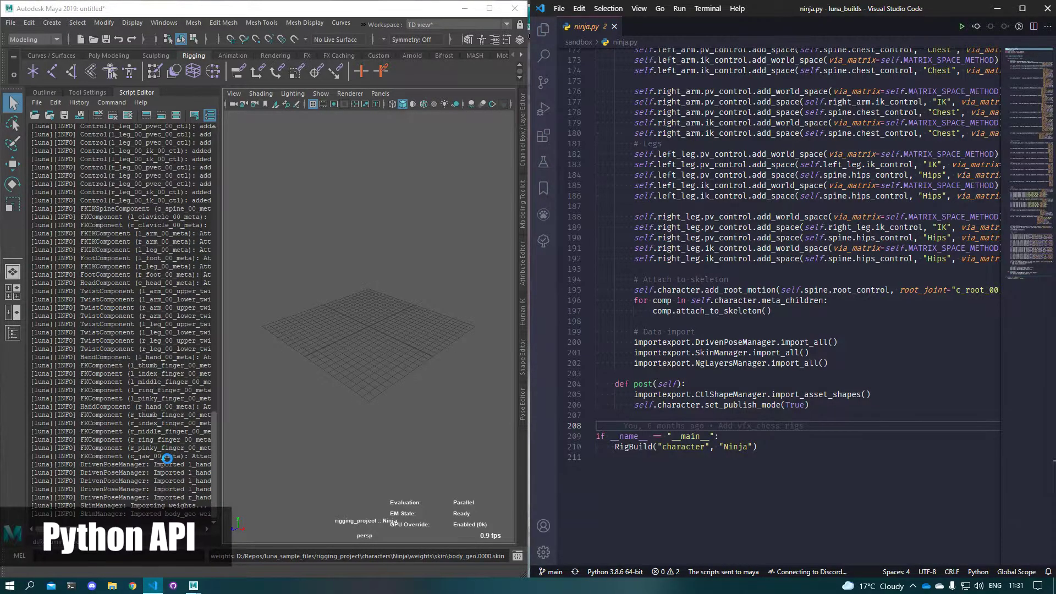
# - Move the hip control of the freshly built Ninja rig to test how the body follows
pyautogui.scroll(5, 389, 320)
pyautogui.keyDown('alt'); pyautogui.moveTo(389, 320); pyautogui.dragTo(457, 325); pyautogui.keyUp('alt')
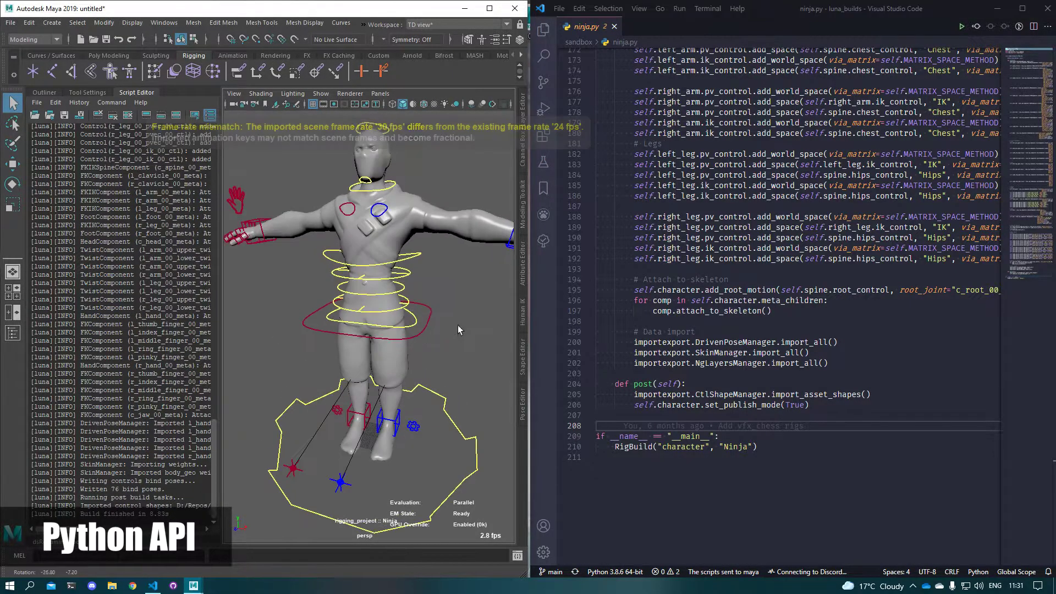
pyautogui.click(430, 332)
pyautogui.press('w')
pyautogui.moveTo(449, 241); pyautogui.dragTo(416, 246)
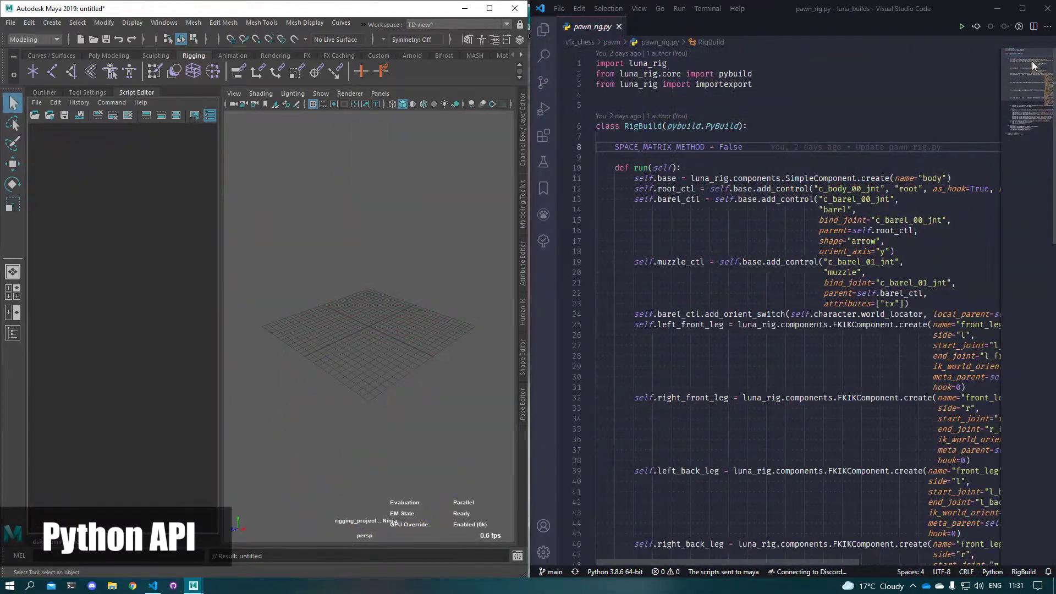
# - Run the pawn_rig.py build script in Maya to build the Pawn rig and view the built rig
pyautogui.scroll(-10, 1034, 66)
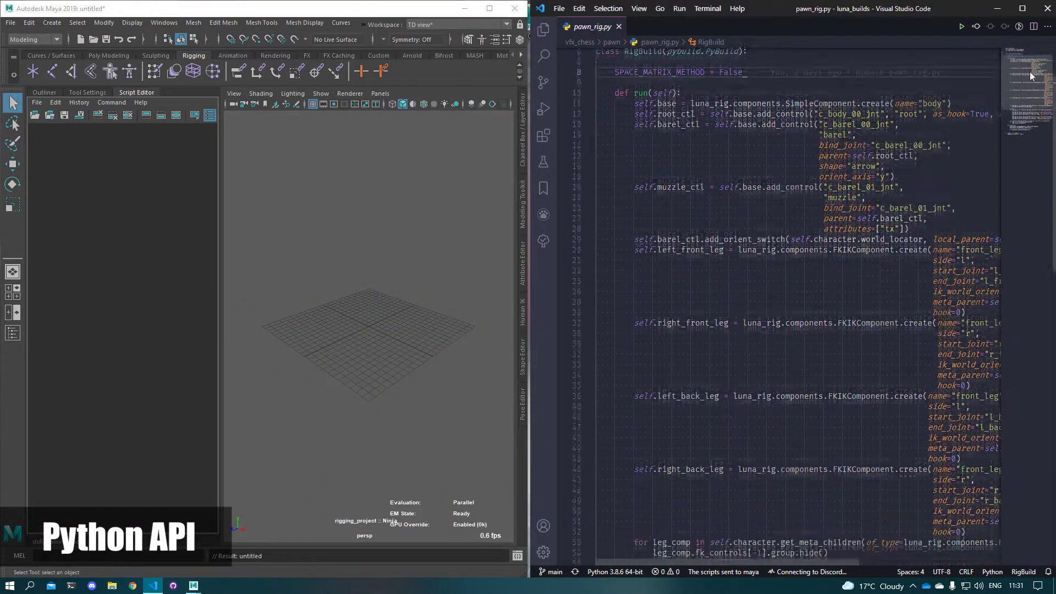
pyautogui.click(832, 419)
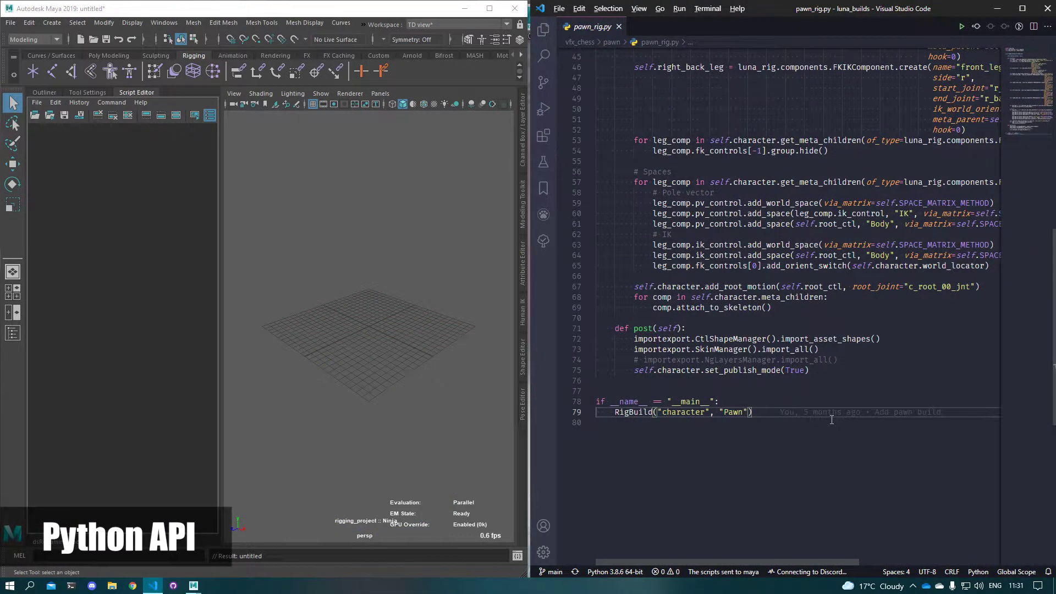
pyautogui.hotkey('ctrl', 'shift', 'Return')
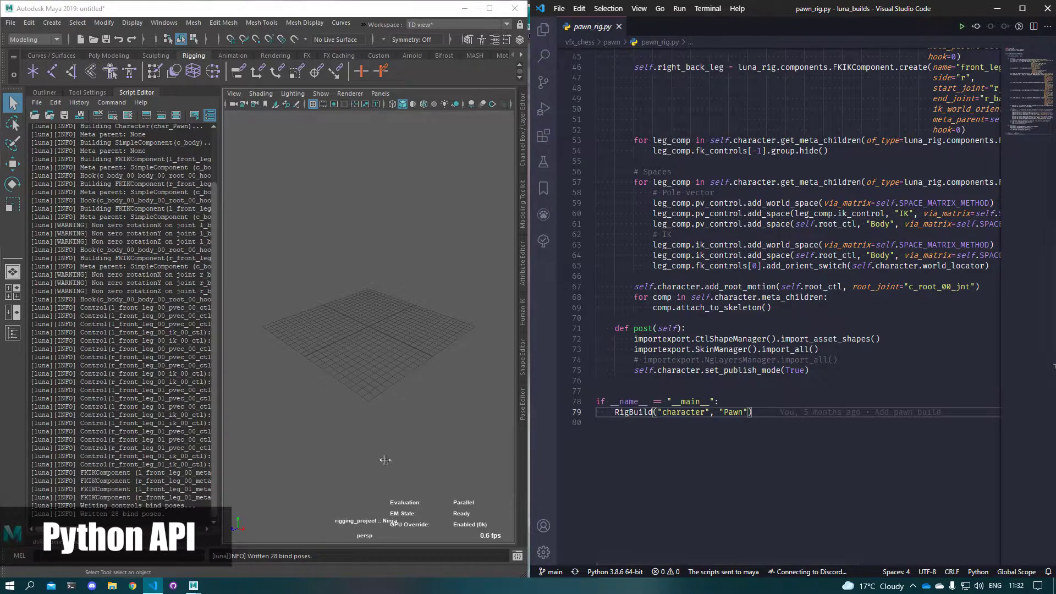
pyautogui.click(407, 384)
pyautogui.keyDown('alt'); pyautogui.moveTo(407, 384); pyautogui.dragTo(452, 341); pyautogui.keyUp('alt')
pyautogui.scroll(-2, 452, 341)
pyautogui.scroll(-5, 453, 341)
pyautogui.press('w')
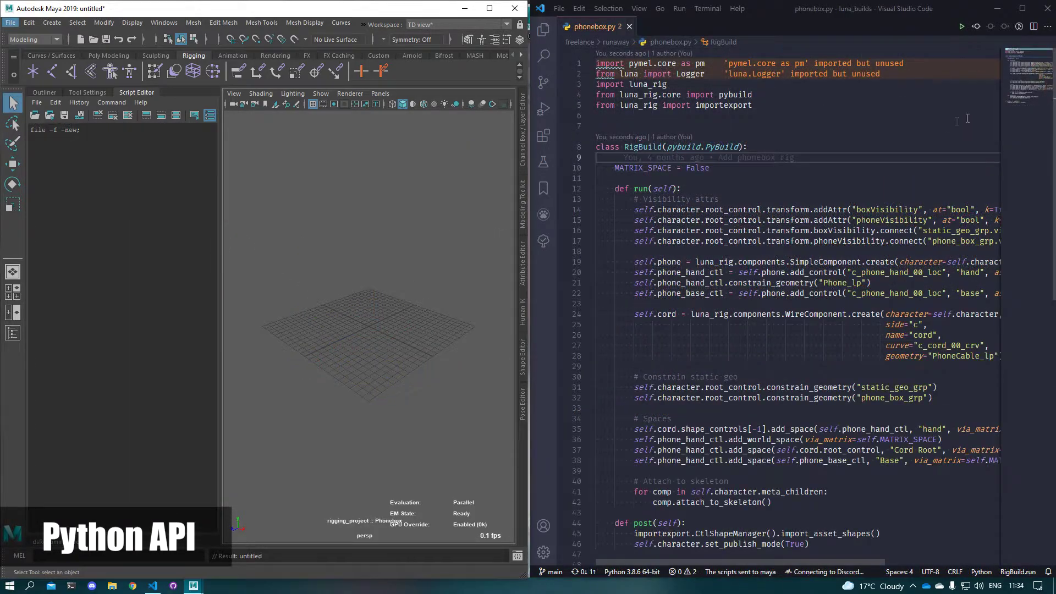
# - Run the phonebox.py build script in Maya to build the Phonebox rig
pyautogui.click(1021, 61)
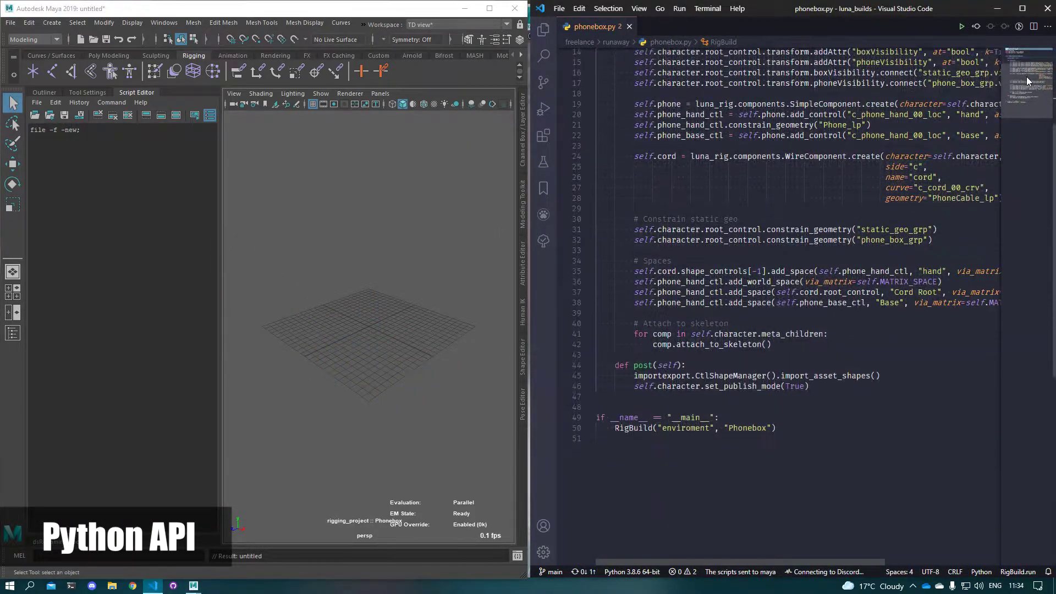
pyautogui.scroll(2, 1006, 123)
pyautogui.click(857, 510)
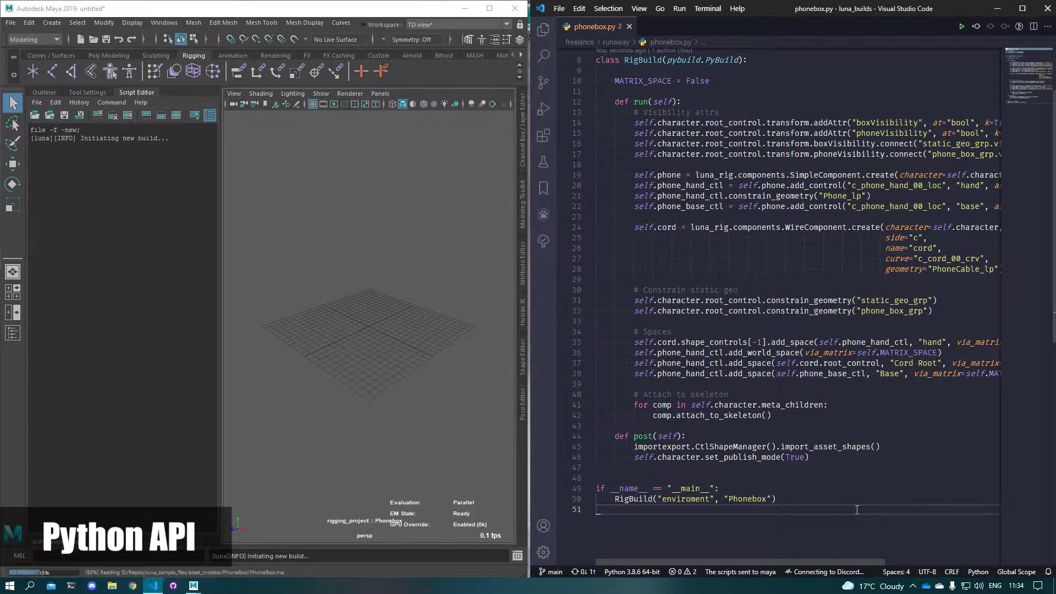
# - Try moving a control of the newly built Phonebox rig vertically and undo the move
pyautogui.scroll(4, 342, 401)
pyautogui.keyDown('alt'); pyautogui.moveTo(342, 400); pyautogui.dragTo(483, 447); pyautogui.keyUp('alt')
pyautogui.click(461, 474)
pyautogui.press('w')
pyautogui.moveTo(313, 384); pyautogui.dragTo(315, 303)
pyautogui.hotkey('ctrl', 'z')
pyautogui.scroll(6, 401, 345)
pyautogui.click(418, 401)
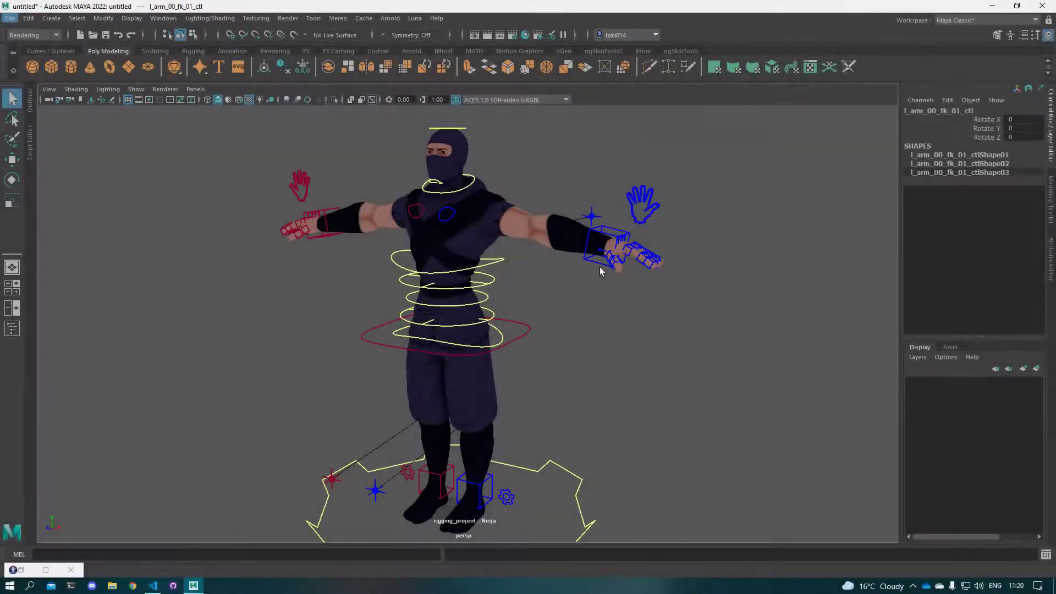
# - Lower the Ninja's left arm IK control to beside the hip and rotate it about -44 degrees in Z
pyautogui.click(616, 242)
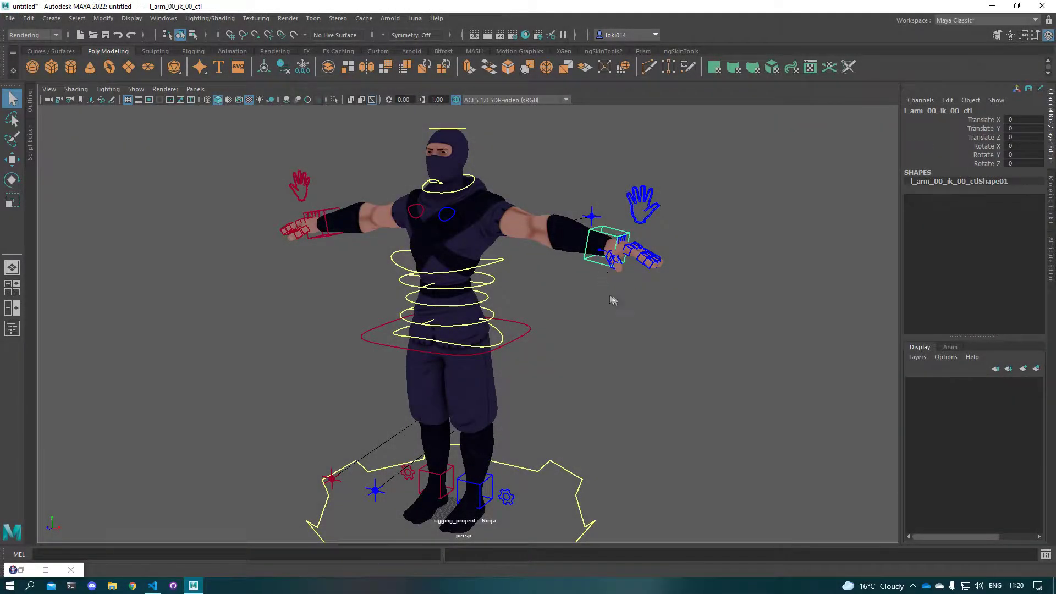
pyautogui.moveTo(652, 213); pyautogui.dragTo(597, 318)
pyautogui.moveTo(579, 316); pyautogui.dragTo(600, 352)
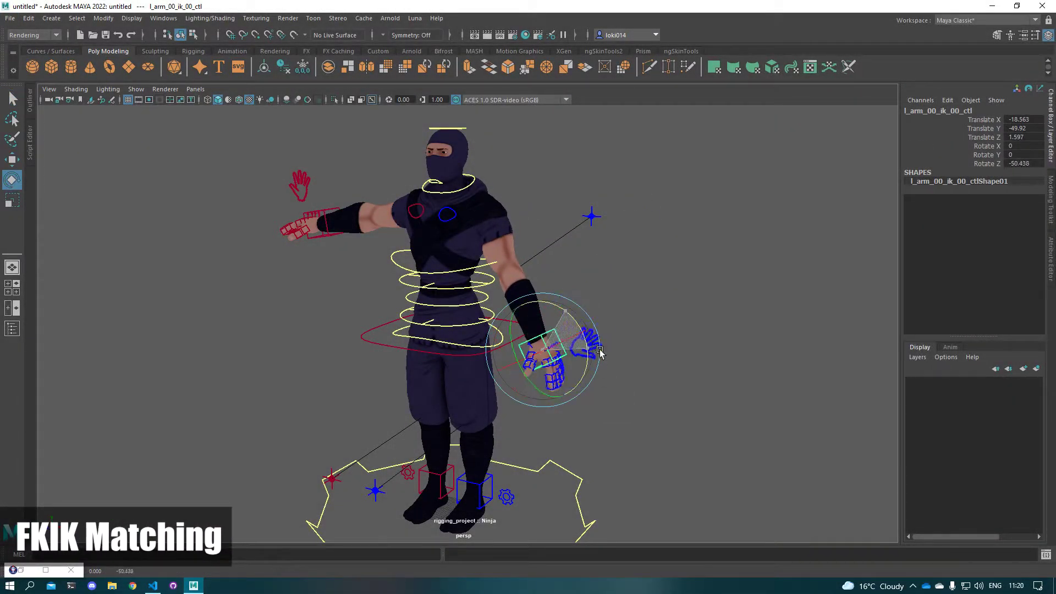
# - Try blending the left arm between IK and FK with the FK/IK attribute of its hand-shaped parameter control
pyautogui.click(596, 340)
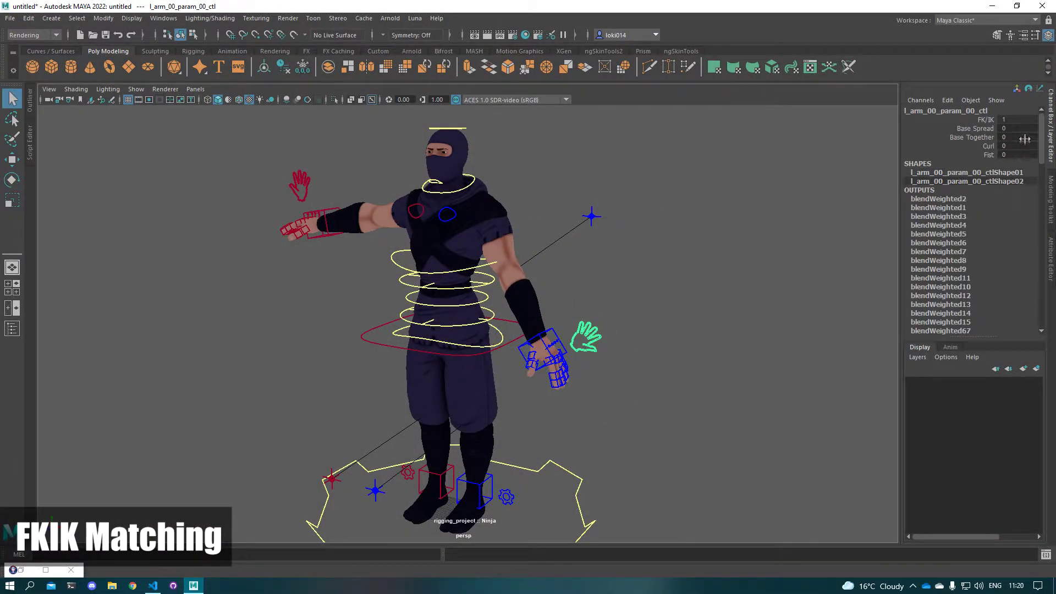
pyautogui.moveTo(1023, 125)
pyautogui.mouseDown(button='middle')
pyautogui.moveTo(997, 125)
pyautogui.moveTo(1023, 124)
pyautogui.mouseUp(button='middle')
pyautogui.click(629, 303)
# - Switch the left arm from IK to matched FK with Switch FKIK on its IK control
pyautogui.click(563, 345)
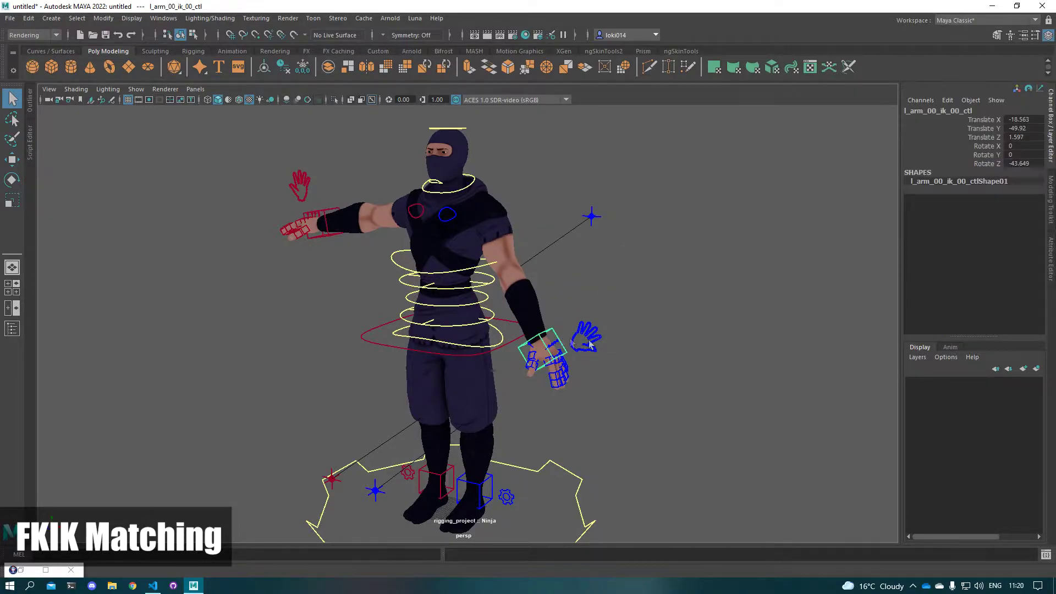
pyautogui.rightClick(663, 332)
pyautogui.click(635, 400)
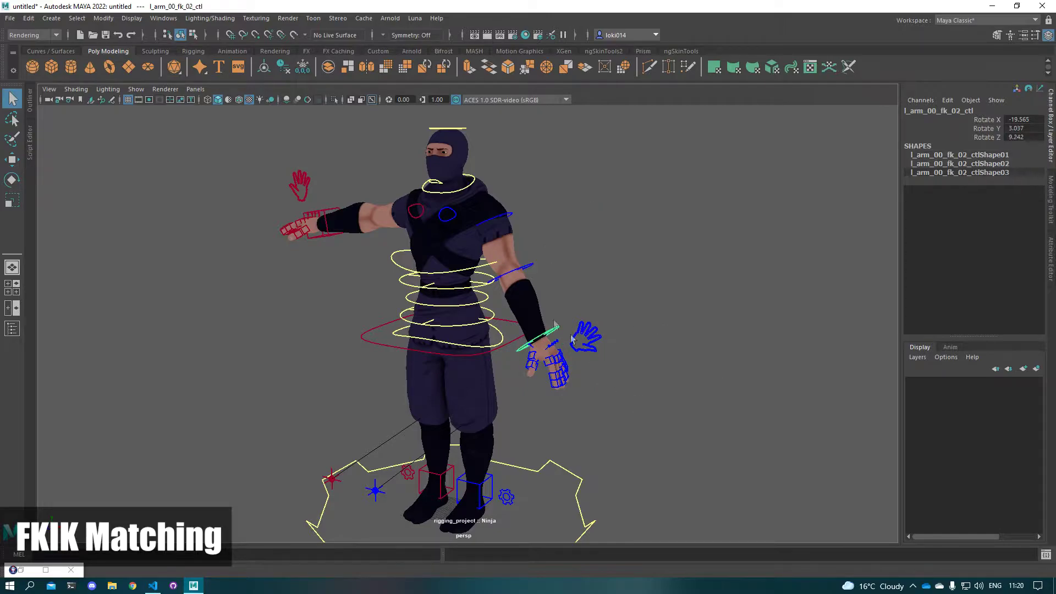
# - Rotate the left arm's shoulder FK control, bend the elbow FK control about -82 degrees in Y, and switch the arm to matched IK
pyautogui.click(513, 215)
pyautogui.press('e')
pyautogui.moveTo(535, 241); pyautogui.dragTo(483, 288)
pyautogui.press('q')
pyautogui.click(547, 250)
pyautogui.press('e')
pyautogui.keyDown('alt'); pyautogui.moveTo(664, 179); pyautogui.dragTo(585, 283); pyautogui.keyUp('alt')
pyautogui.rightClick(579, 277)
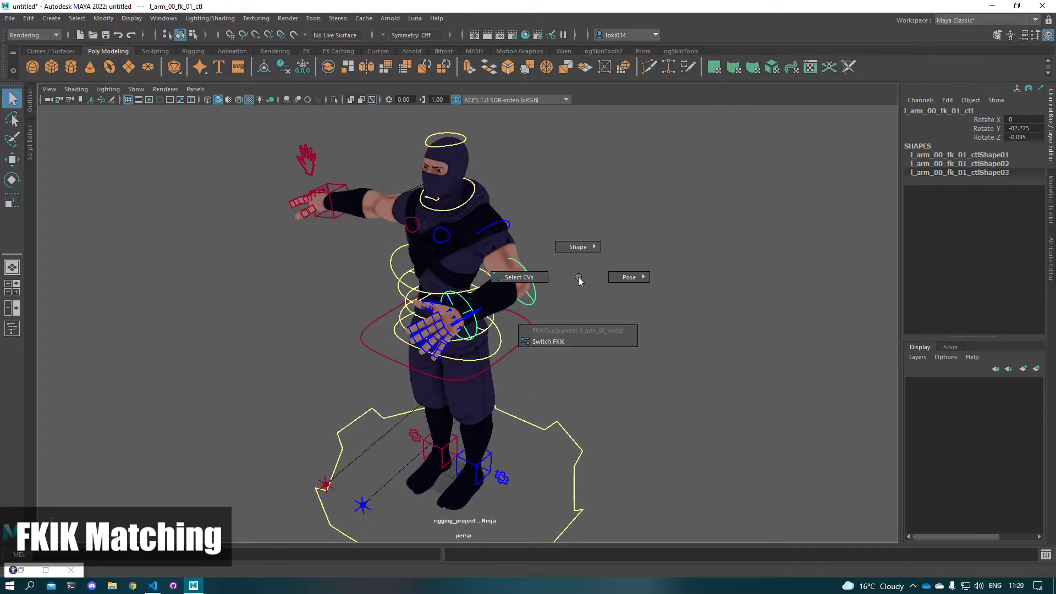
pyautogui.click(573, 341)
# - Move the left arm's pole vector control down behind the body and switch the arm to matched FK
pyautogui.moveTo(680, 297); pyautogui.dragTo(632, 369)
pyautogui.keyDown('alt'); pyautogui.moveTo(734, 317); pyautogui.dragTo(645, 327); pyautogui.keyUp('alt')
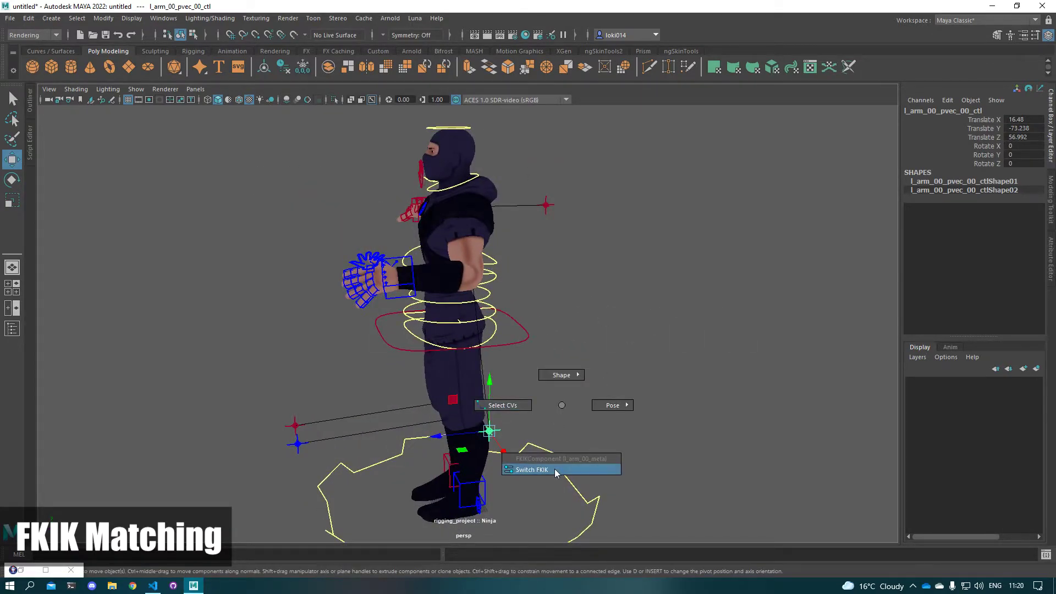
pyautogui.click(556, 470)
pyautogui.keyDown('alt'); pyautogui.moveTo(556, 470); pyautogui.dragTo(679, 306); pyautogui.keyUp('alt')
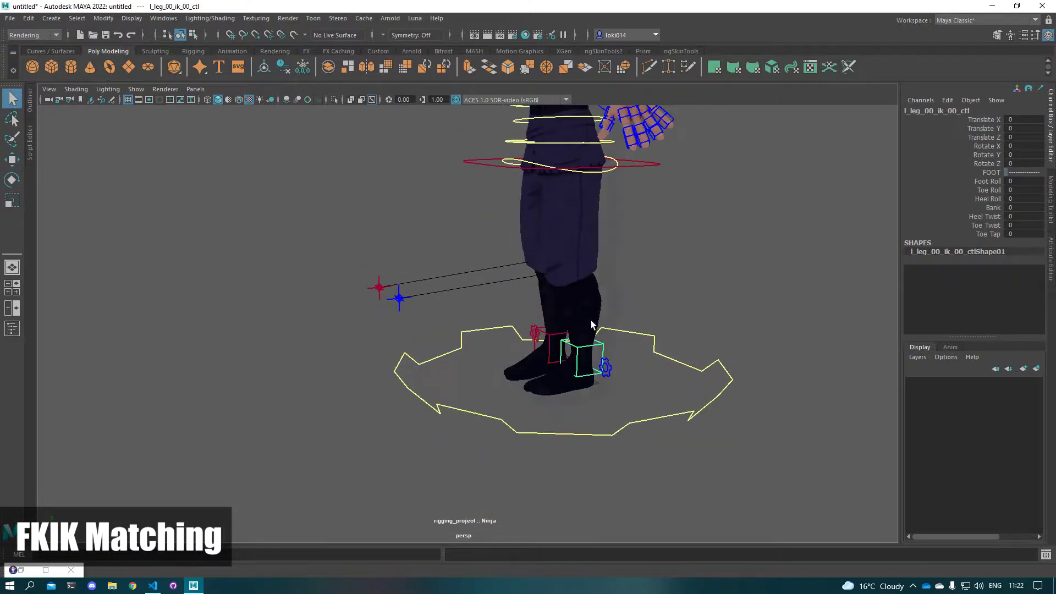
# - Raise the left leg's IK foot control forward and move its pole vector control about 23 in Y and 15 in Z
pyautogui.keyDown('alt'); pyautogui.moveTo(590, 320); pyautogui.dragTo(636, 330); pyautogui.keyUp('alt')
pyautogui.moveTo(524, 362); pyautogui.dragTo(430, 324)
pyautogui.click(365, 338)
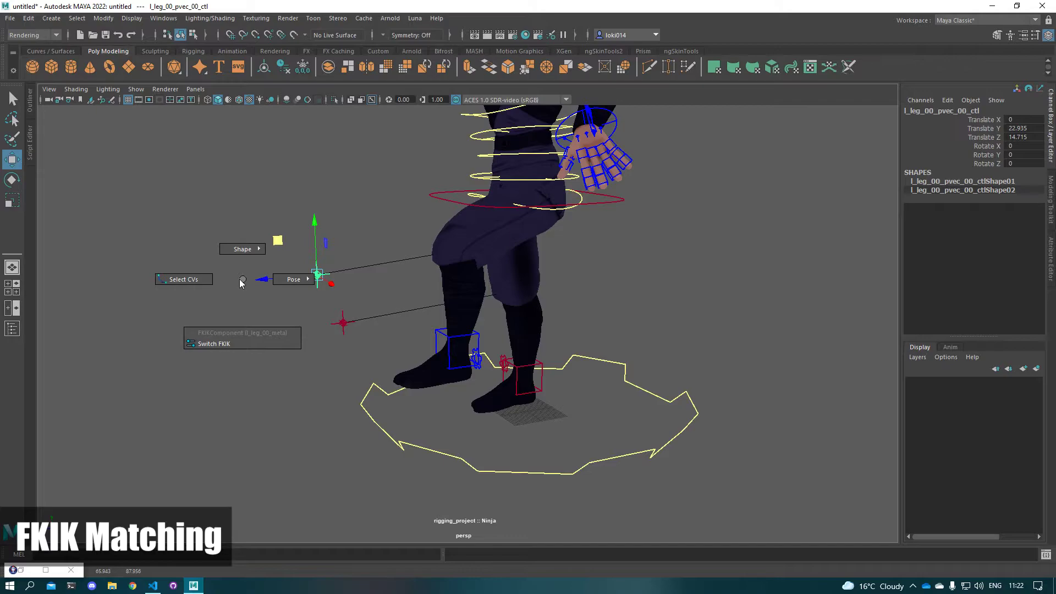
# - Switch the left leg to matched FK and rotate its thigh FK control backward, about 53 degrees in Z
pyautogui.click(237, 345)
pyautogui.keyDown('alt'); pyautogui.moveTo(551, 227); pyautogui.dragTo(530, 333); pyautogui.keyUp('alt')
pyautogui.click(462, 273)
pyautogui.press('e')
pyautogui.moveTo(413, 266); pyautogui.dragTo(655, 306)
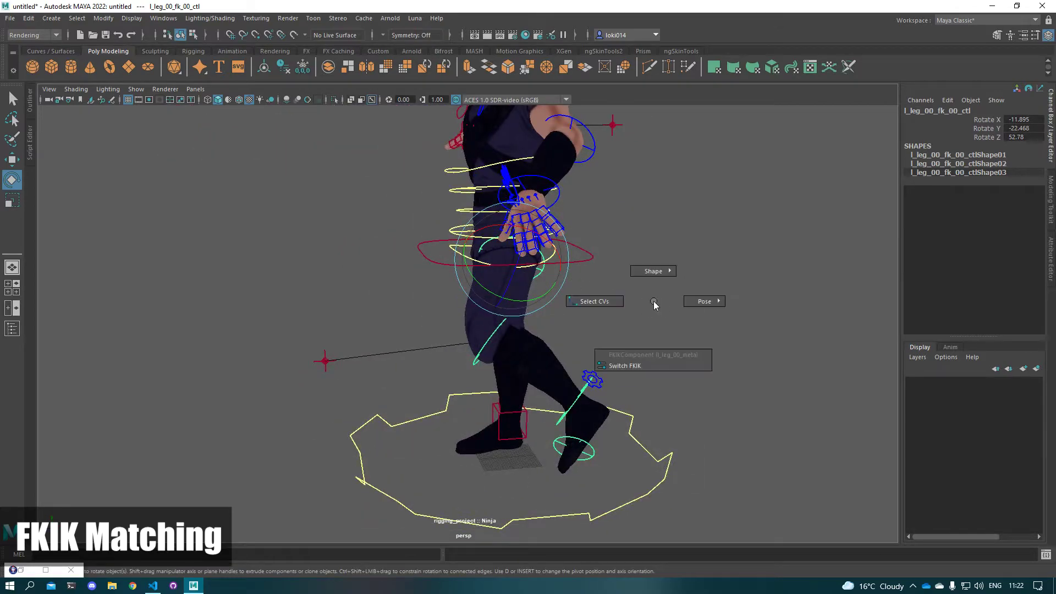
# - Switch the left leg back to matched IK with Switch FKIK
pyautogui.moveTo(631, 364); pyautogui.dragTo(627, 366, button='right')
pyautogui.keyDown('alt'); pyautogui.moveTo(622, 319); pyautogui.dragTo(662, 288); pyautogui.keyUp('alt')
pyautogui.press('q')
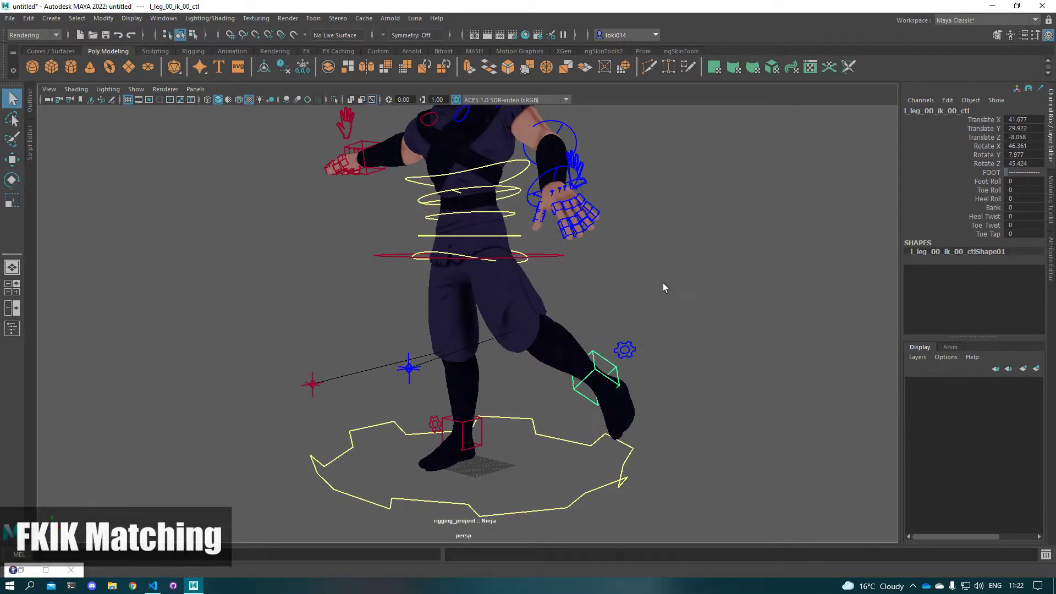
pyautogui.keyDown('alt'); pyautogui.moveTo(662, 288); pyautogui.dragTo(639, 361, button='middle'); pyautogui.keyUp('alt')
pyautogui.keyDown('alt'); pyautogui.moveTo(638, 360); pyautogui.dragTo(623, 340); pyautogui.keyUp('alt')
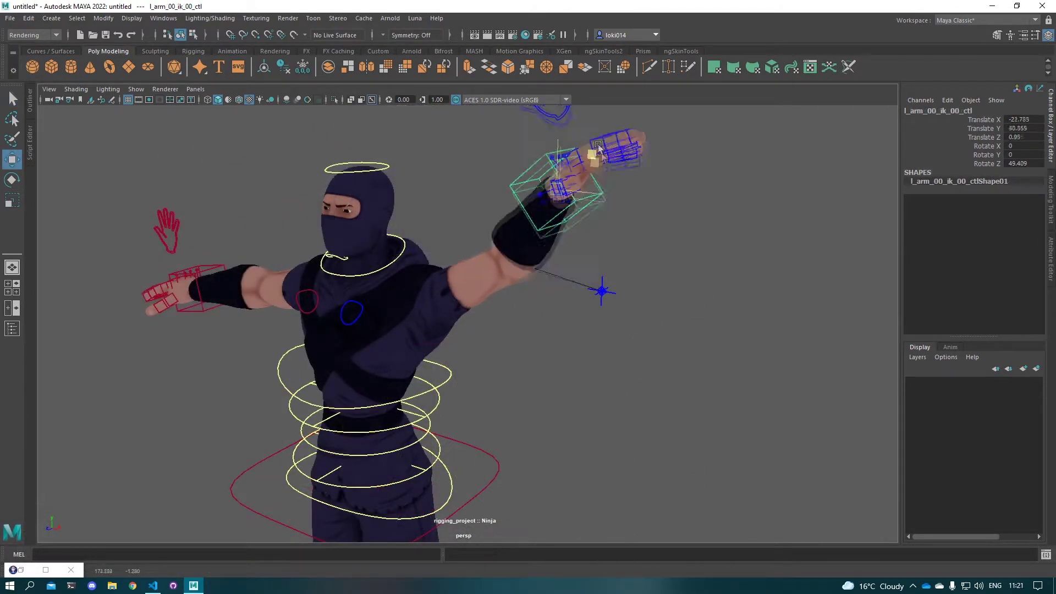
# - Raise the left arm's IK control above the Ninja's shoulder
pyautogui.moveTo(553, 176); pyautogui.dragTo(556, 129)
pyautogui.keyDown('alt'); pyautogui.moveTo(535, 350); pyautogui.dragTo(562, 354); pyautogui.keyUp('alt')
pyautogui.keyDown('alt'); pyautogui.moveTo(563, 356); pyautogui.dragTo(567, 360, button='right'); pyautogui.keyUp('alt')
pyautogui.press('q')
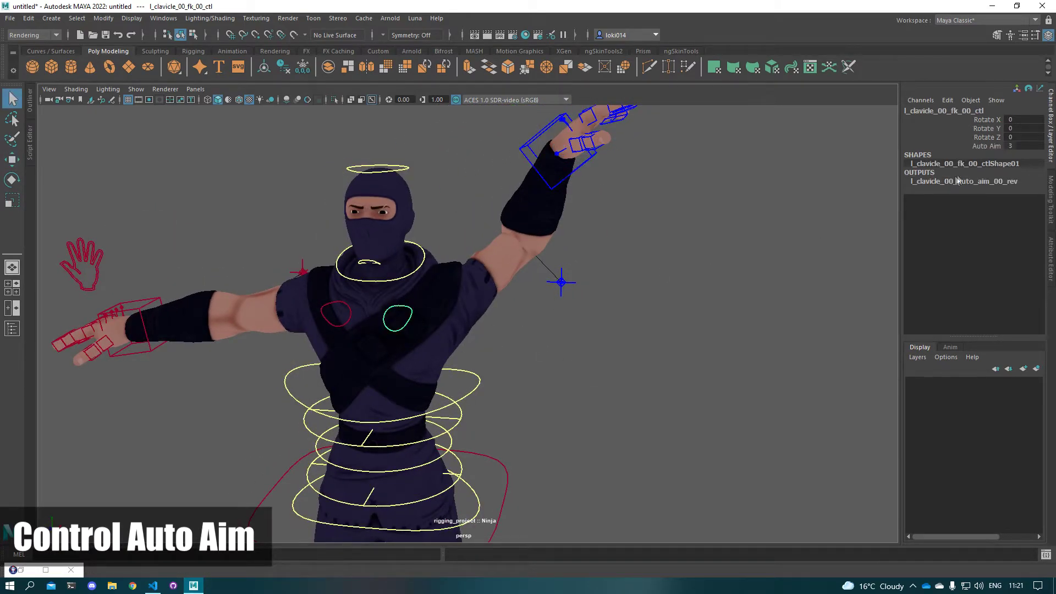
# - Set the Auto Aim attribute of the left clavicle control to 4.9
pyautogui.write('0.5')
pyautogui.press('Return')
pyautogui.keyDown('alt'); pyautogui.moveTo(766, 283); pyautogui.dragTo(603, 336); pyautogui.keyUp('alt')
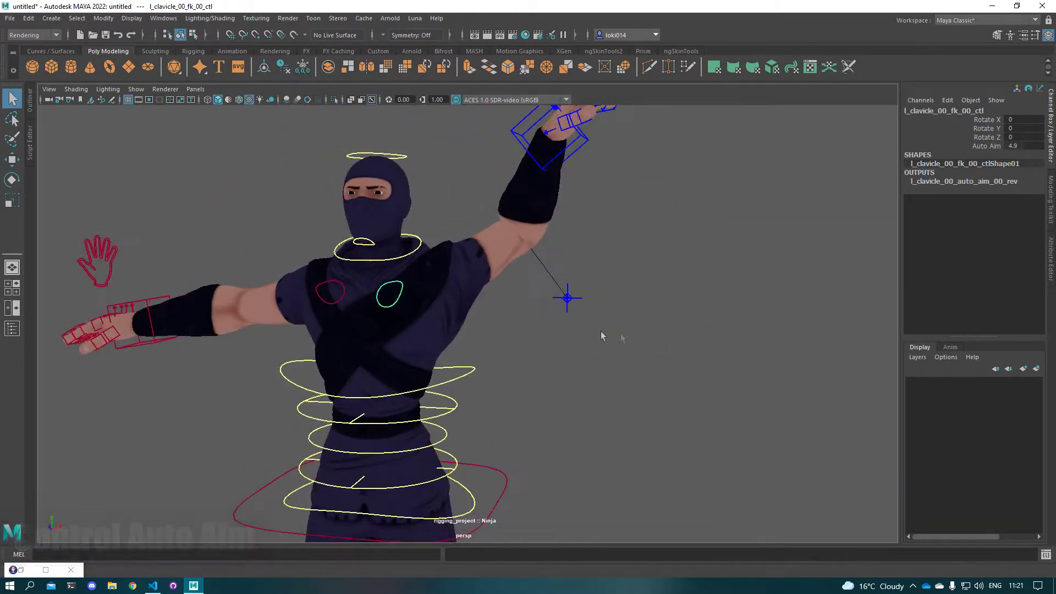
# - Rotate the FK spine control just below the chest to about 7 degrees in X and 8 degrees in Y
pyautogui.click(468, 375)
pyautogui.keyDown('alt'); pyautogui.moveTo(473, 385); pyautogui.dragTo(528, 308, button='middle'); pyautogui.keyUp('alt')
pyautogui.keyDown('alt'); pyautogui.moveTo(550, 346); pyautogui.dragTo(512, 347, button='right'); pyautogui.keyUp('alt')
pyautogui.click(510, 344)
pyautogui.press('e')
pyautogui.moveTo(474, 342); pyautogui.dragTo(477, 254)
pyautogui.press('q')
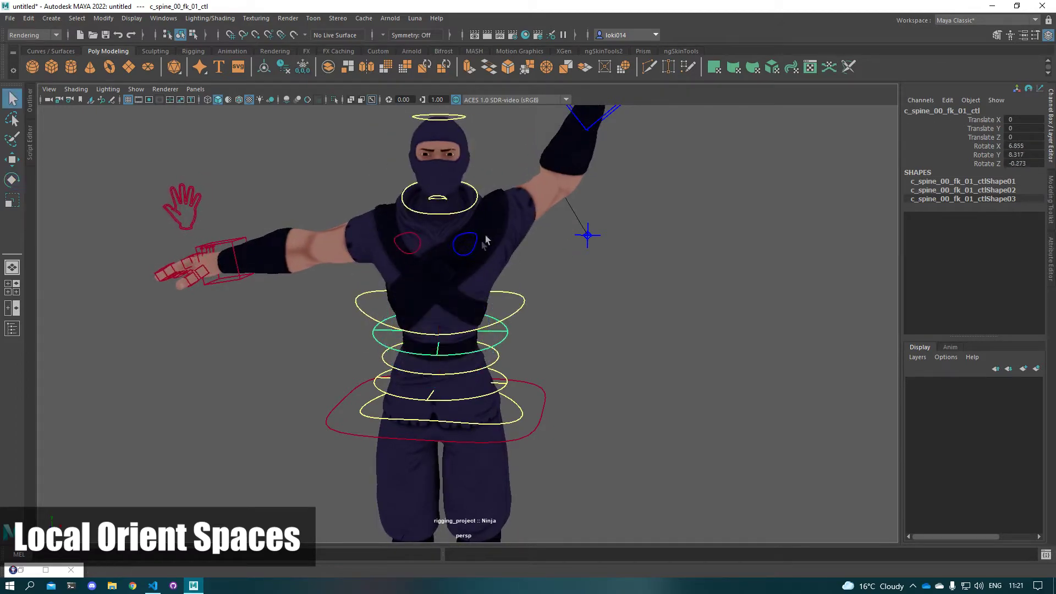
# - Set the head control's Local Orient to 0 and rotate the FK spine control below the chest again
pyautogui.click(465, 118)
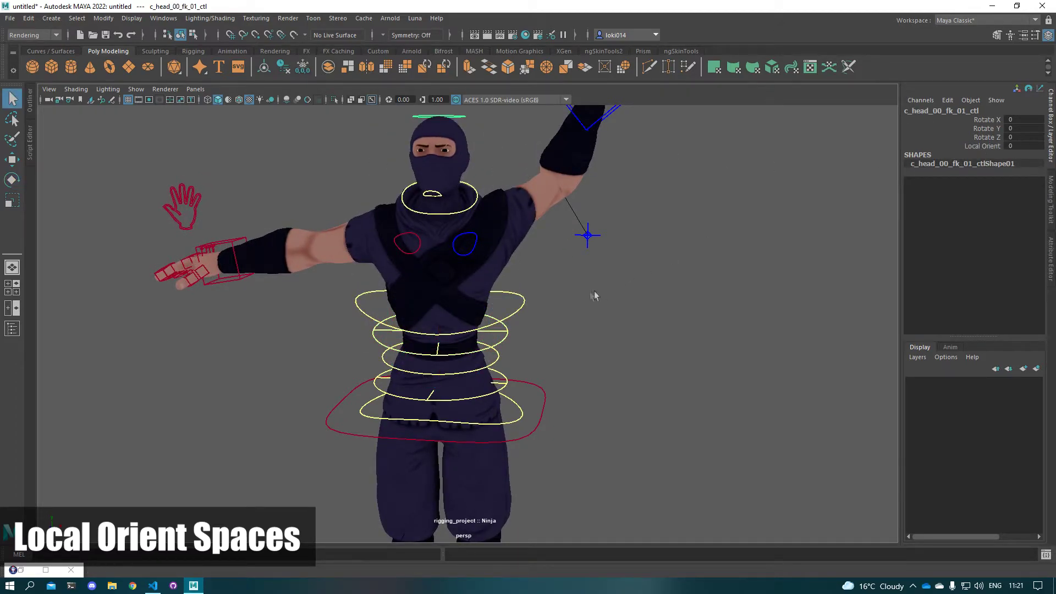
pyautogui.click(509, 336)
pyautogui.press('e')
pyautogui.moveTo(510, 339); pyautogui.dragTo(538, 297)
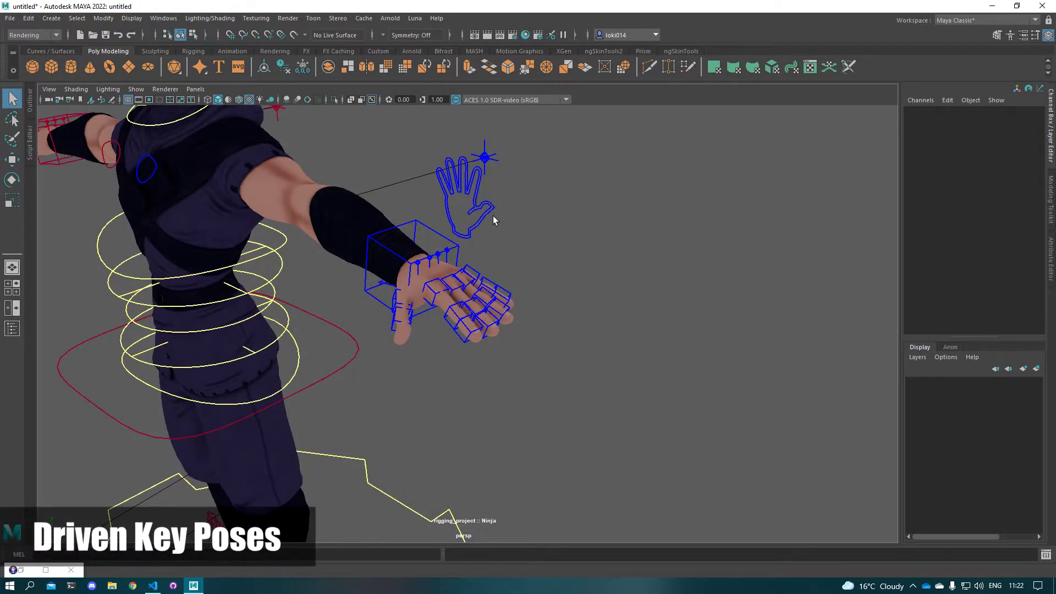
# - Set the Fist attribute of the left hand's parameter control to 10
pyautogui.click(493, 216)
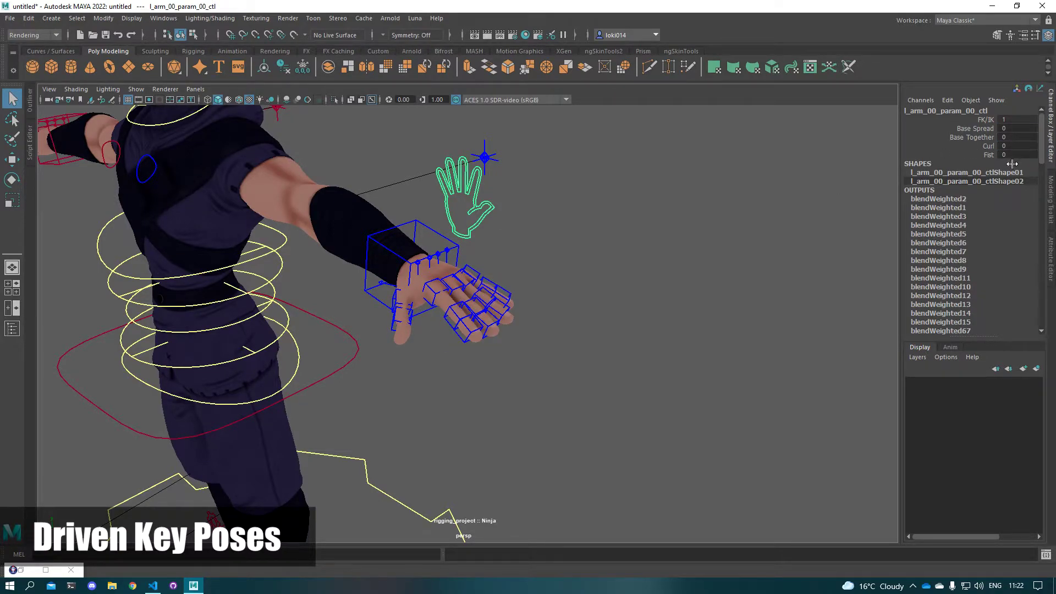
pyautogui.keyDown('alt'); pyautogui.moveTo(633, 266); pyautogui.dragTo(651, 245); pyautogui.keyUp('alt')
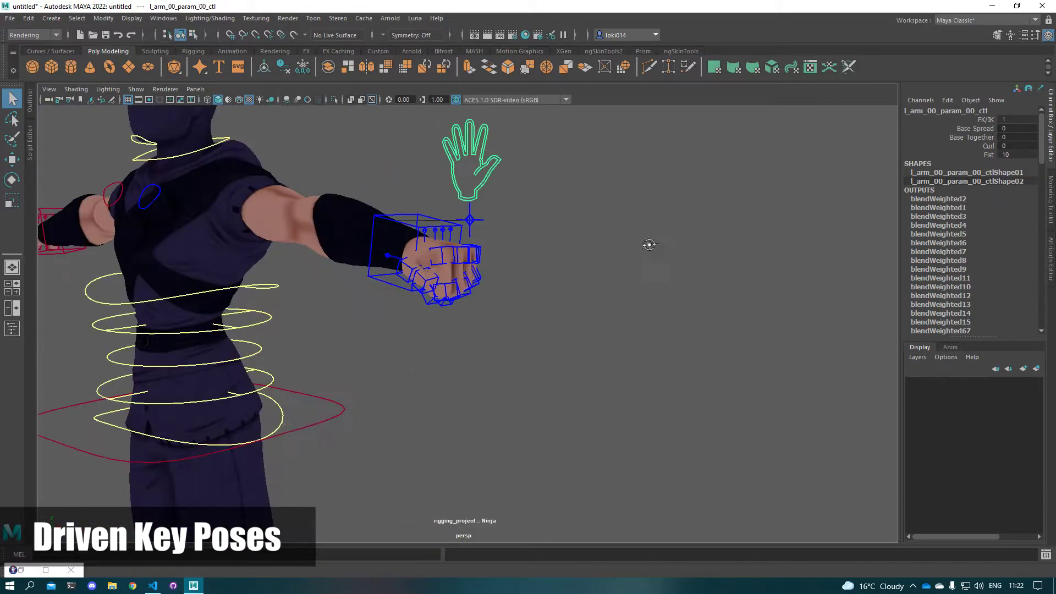
pyautogui.keyDown('alt'); pyautogui.moveTo(465, 330); pyautogui.dragTo(583, 387, button='middle'); pyautogui.keyUp('alt')
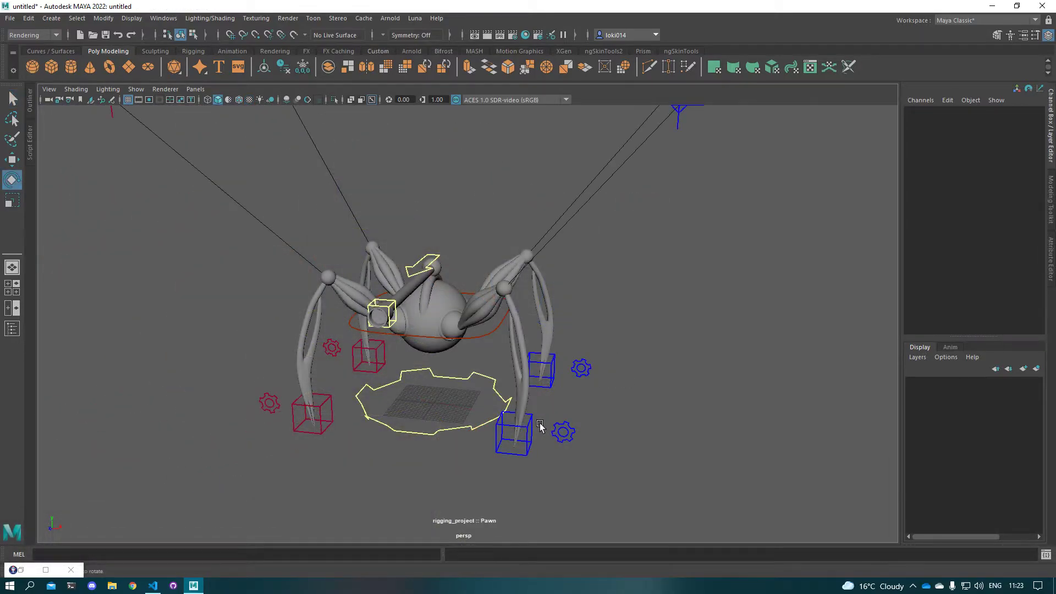
# - Move the Pawn's left front leg IK control about 20.3 in X and 13.6 in Y, and rotate and shift the body control
pyautogui.click(540, 423)
pyautogui.moveTo(589, 403); pyautogui.dragTo(663, 355)
pyautogui.click(496, 336)
pyautogui.press('e')
pyautogui.moveTo(460, 325)
pyautogui.mouseDown()
pyautogui.moveTo(455, 307)
pyautogui.moveTo(446, 330)
pyautogui.mouseUp()
pyautogui.press('w')
pyautogui.moveTo(462, 277)
pyautogui.mouseDown()
pyautogui.moveTo(472, 292)
pyautogui.moveTo(483, 278)
pyautogui.mouseUp()
# - Try changing the left front leg IK control's Space attribute to Body, and return it to World
pyautogui.click(635, 379)
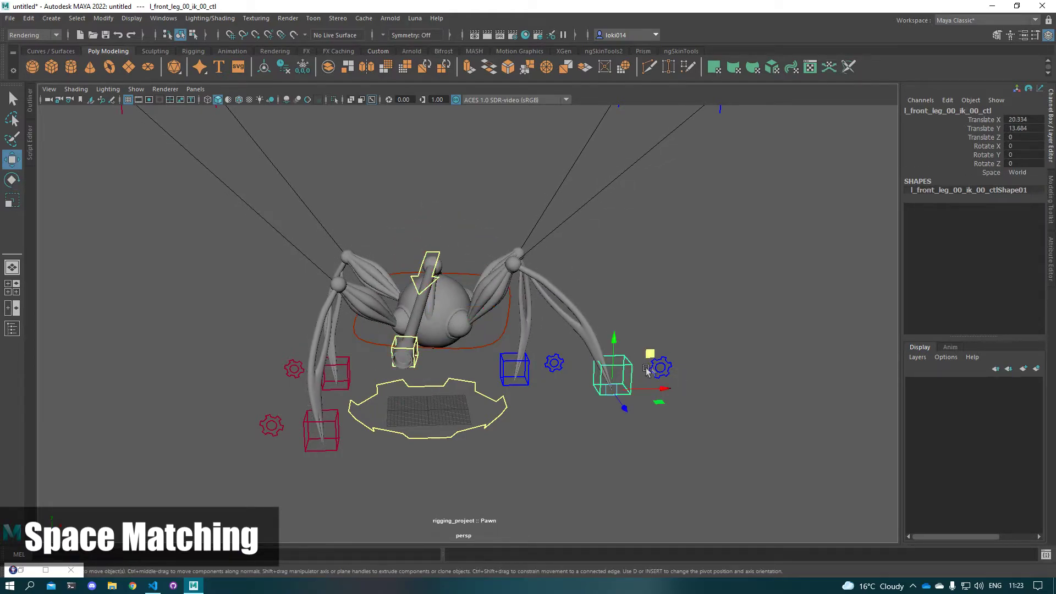
pyautogui.click(1027, 193)
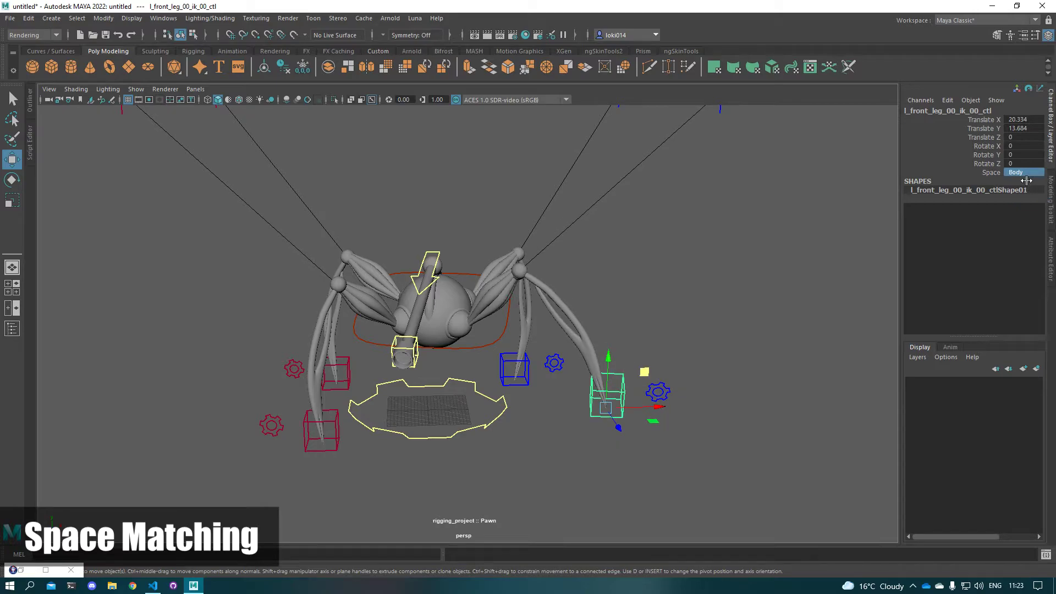
pyautogui.click(1024, 184)
pyautogui.click(655, 336)
# - Switch the left front leg IK control to Body space with matching
pyautogui.click(633, 368)
pyautogui.rightClick(730, 416)
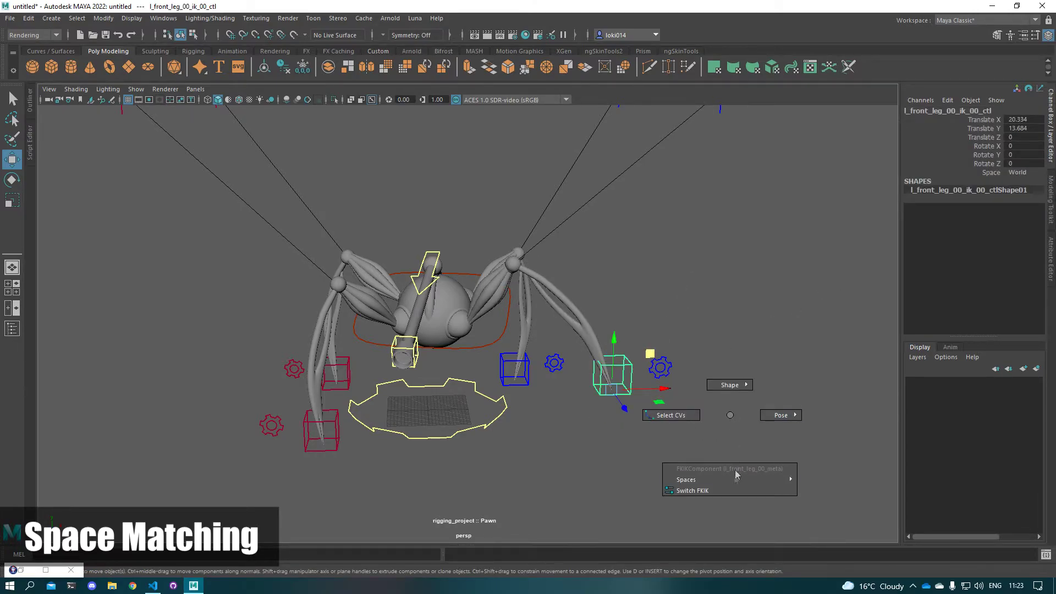
pyautogui.moveTo(738, 480); pyautogui.dragTo(827, 493, button='right')
# - Move the Pawn's body control upward and rotate it to about -3, 14 and 26 degrees in X, Y and Z
pyautogui.click(487, 348)
pyautogui.moveTo(478, 277); pyautogui.dragTo(485, 236)
pyautogui.press('e')
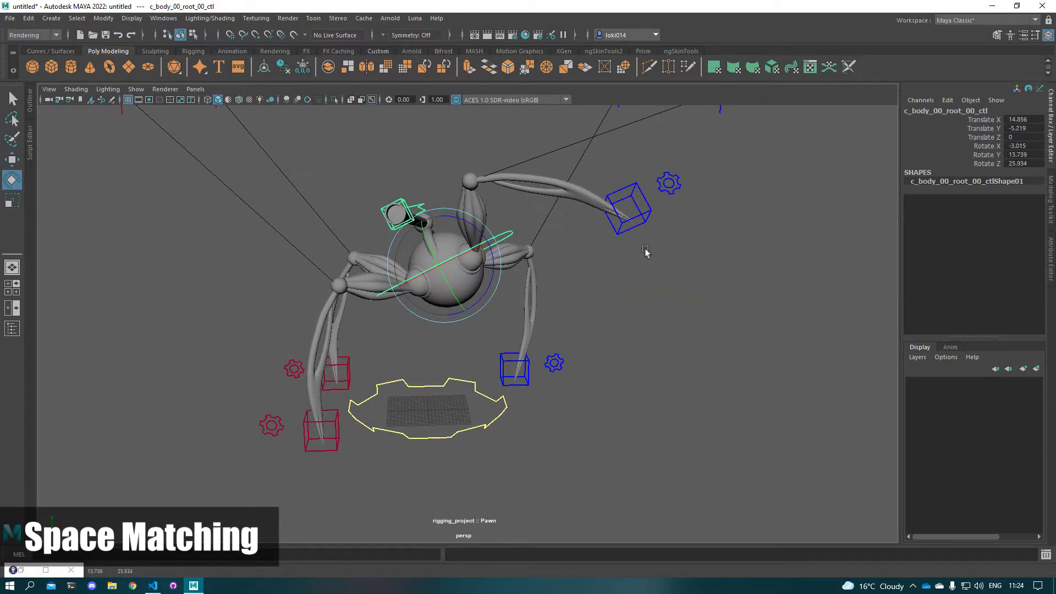
# - Switch the left front leg IK control to World space with matching
pyautogui.click(660, 217)
pyautogui.moveTo(651, 346); pyautogui.dragTo(647, 404, button='right')
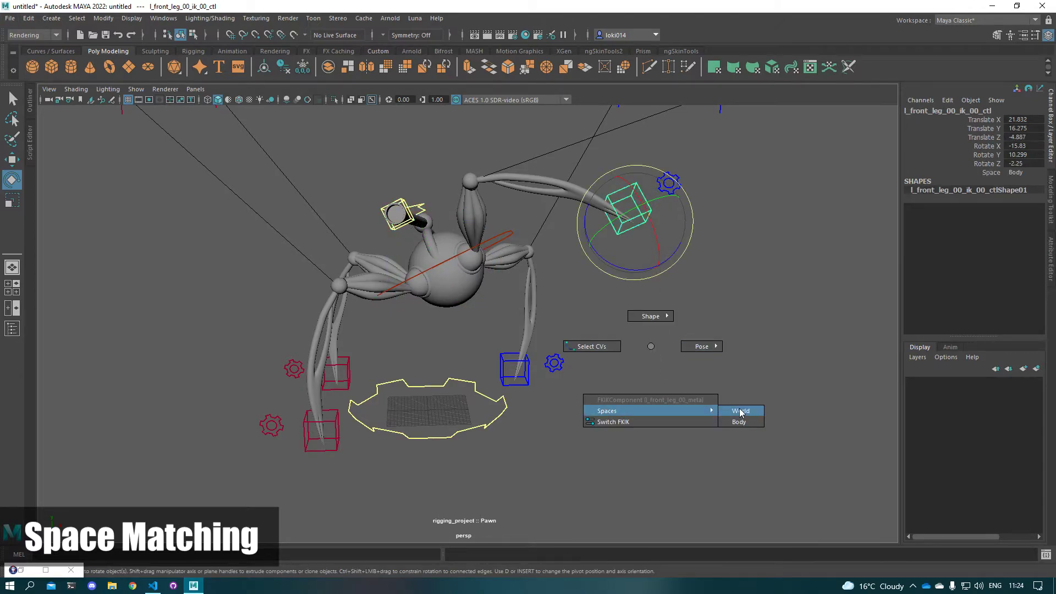
pyautogui.moveTo(740, 411); pyautogui.dragTo(741, 412, button='right')
pyautogui.click(680, 334)
# - Move the Pawn's body control downward to test the leg in its World space
pyautogui.click(512, 239)
pyautogui.moveTo(475, 257); pyautogui.dragTo(471, 279)
pyautogui.click(590, 308)
pyautogui.keyDown('alt'); pyautogui.moveTo(589, 308); pyautogui.dragTo(580, 311); pyautogui.keyUp('alt')
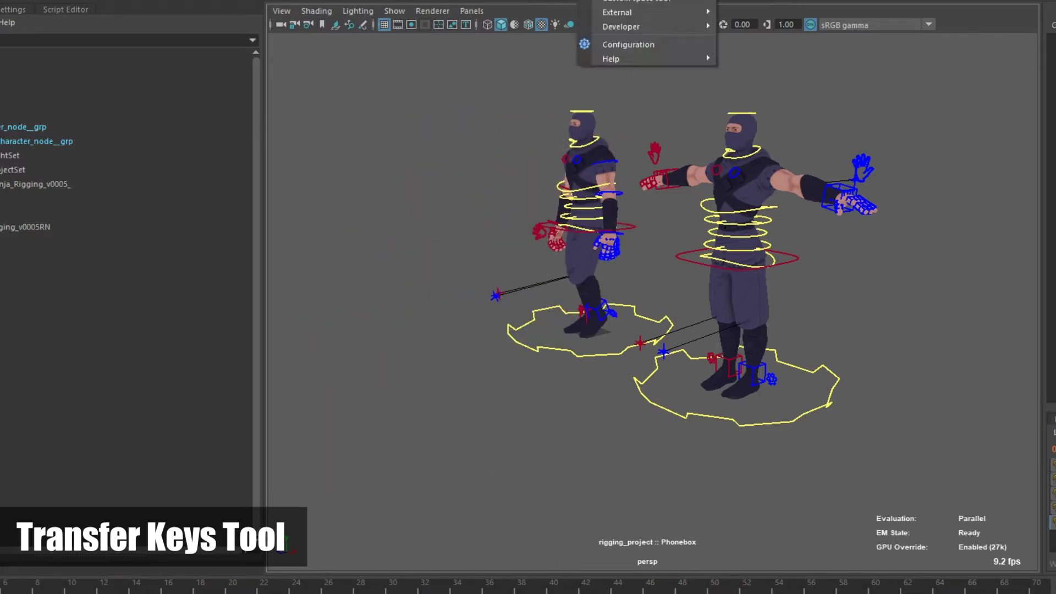
# - Open the Transfer Keyframes tool and filter both the source and target component lists to Character
pyautogui.click(633, 1)
pyautogui.moveTo(262, 58); pyautogui.dragTo(200, 11)
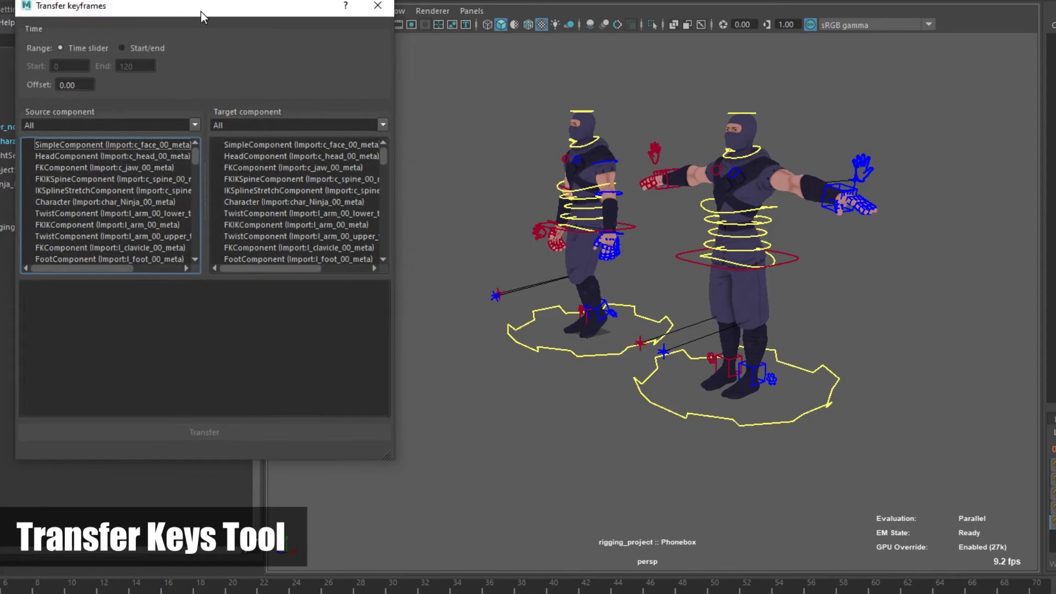
pyautogui.click(193, 127)
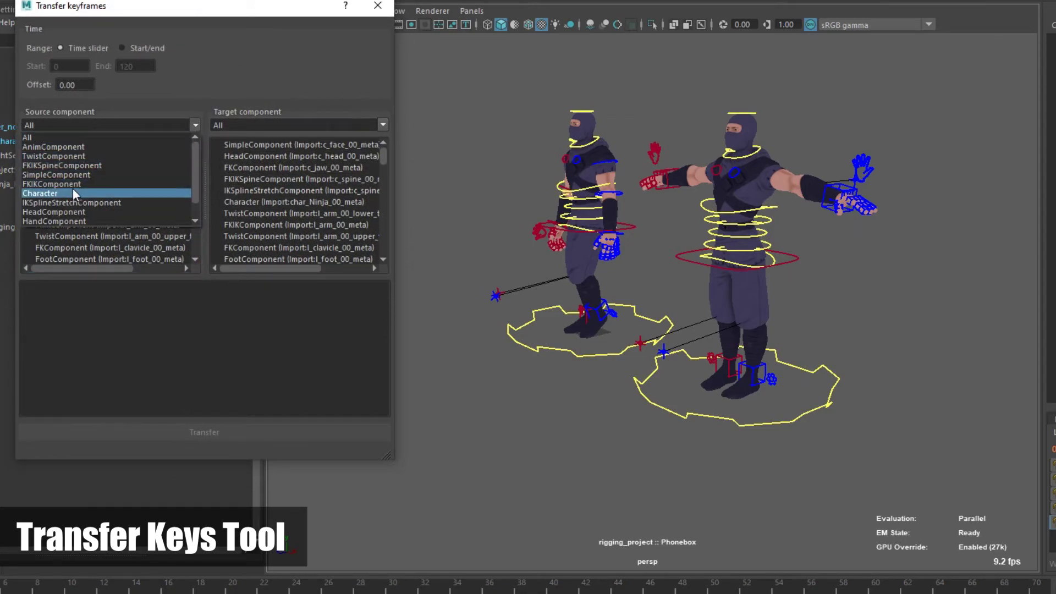
pyautogui.click(72, 193)
pyautogui.click(379, 125)
pyautogui.click(295, 192)
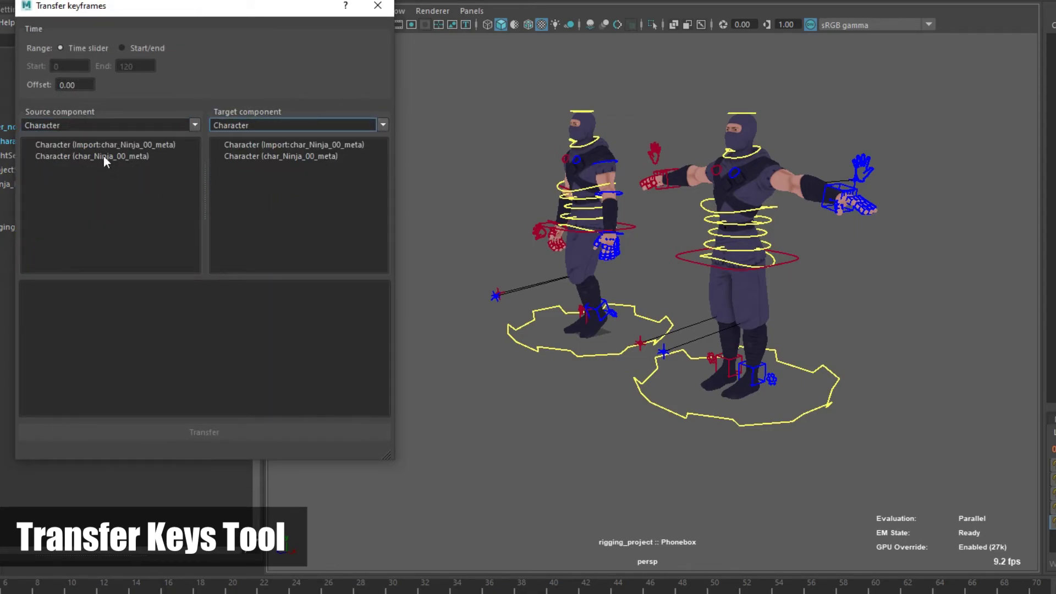
# - Transfer the keyframes from Character char_Ninja_00_meta to Import:char_Ninja_00_meta and play back the animation
pyautogui.click(312, 145)
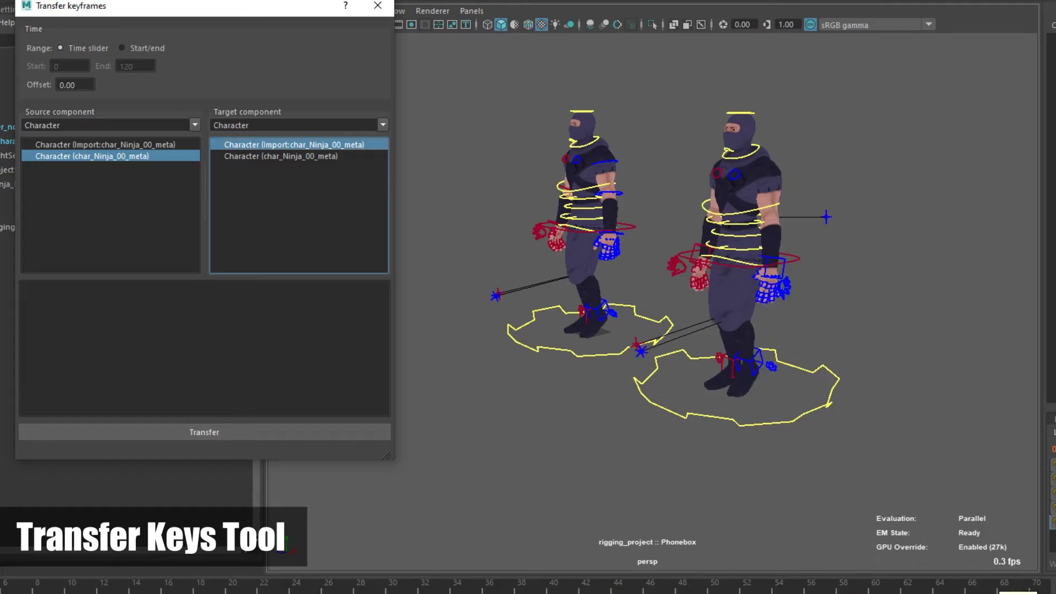
pyautogui.hotkey('alt', 'v')
pyautogui.keyDown('alt'); pyautogui.moveTo(742, 460); pyautogui.dragTo(866, 441); pyautogui.keyUp('alt')
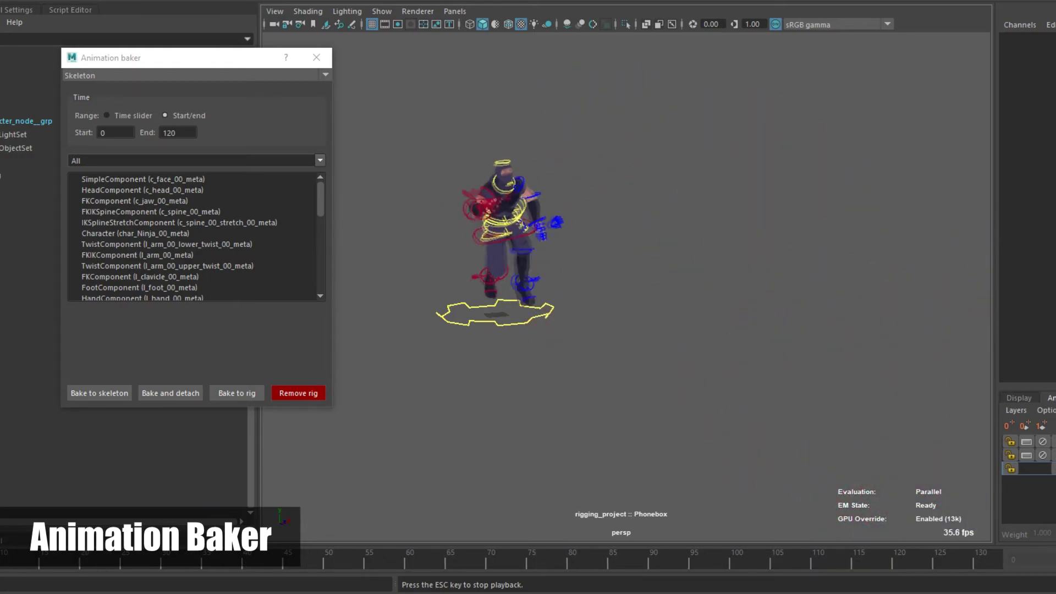
# - In the Animation Baker, filter components to Character, select char_Ninja_00_meta and set the range to Time slider
pyautogui.click(319, 160)
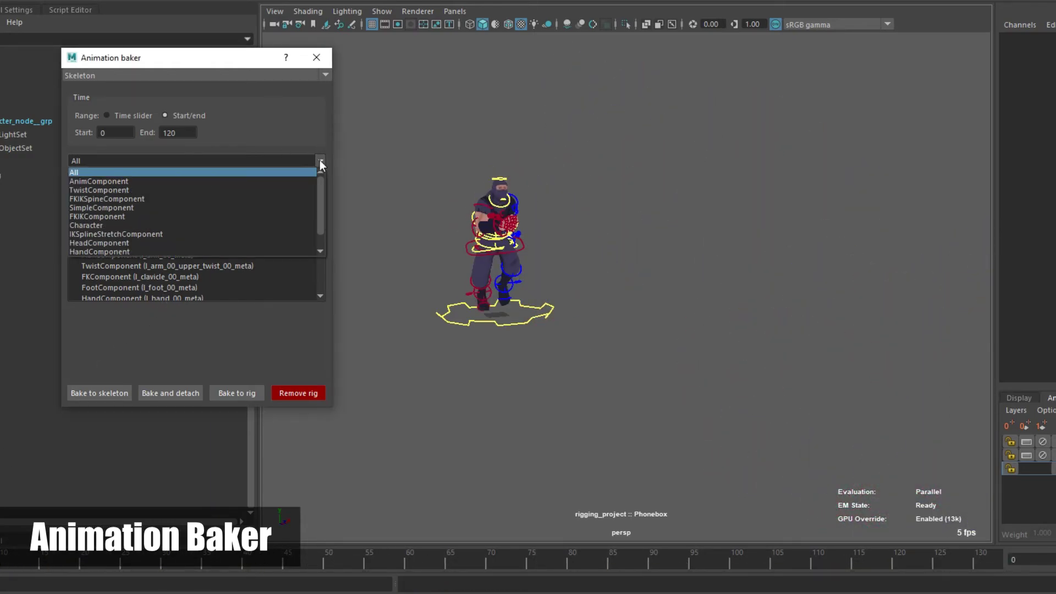
pyautogui.click(165, 225)
pyautogui.click(116, 180)
pyautogui.click(107, 116)
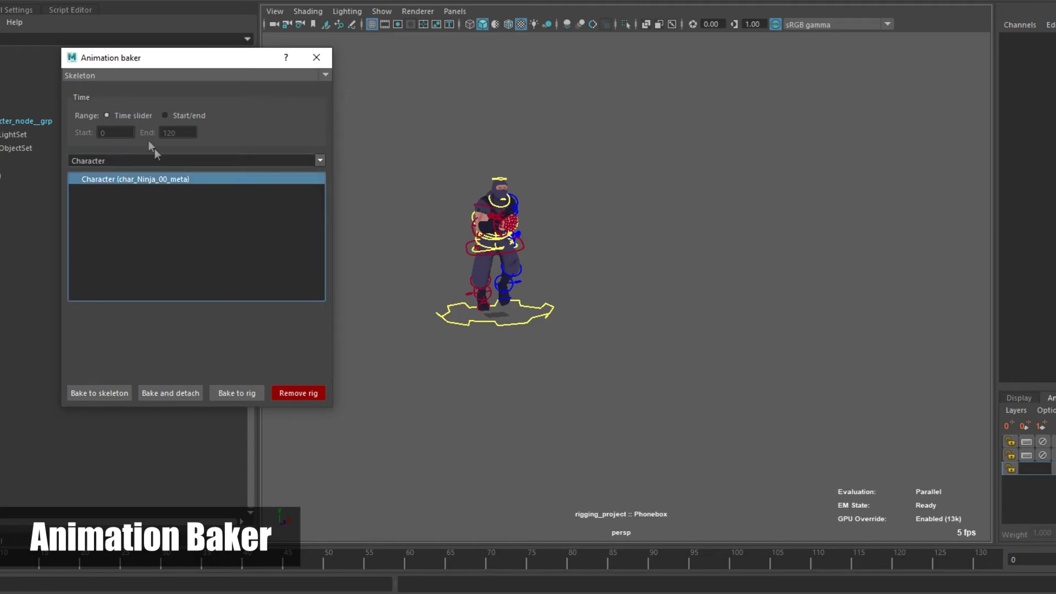
# - Remove the Ninja rig, keeping its animation baked on the skeleton, and play back the joint animation
pyautogui.click(297, 393)
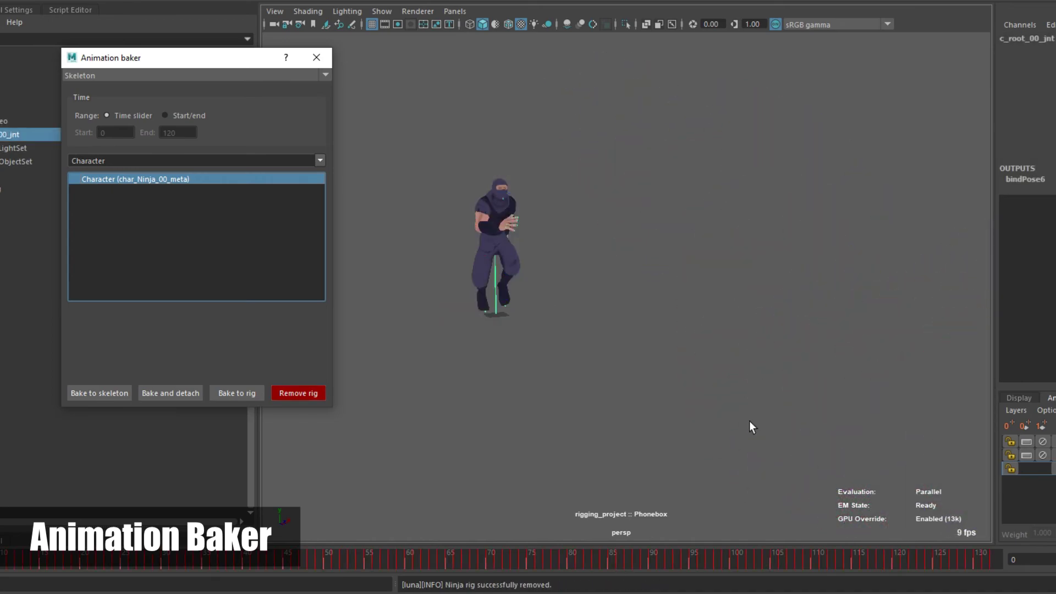
pyautogui.hotkey('alt', 'v')
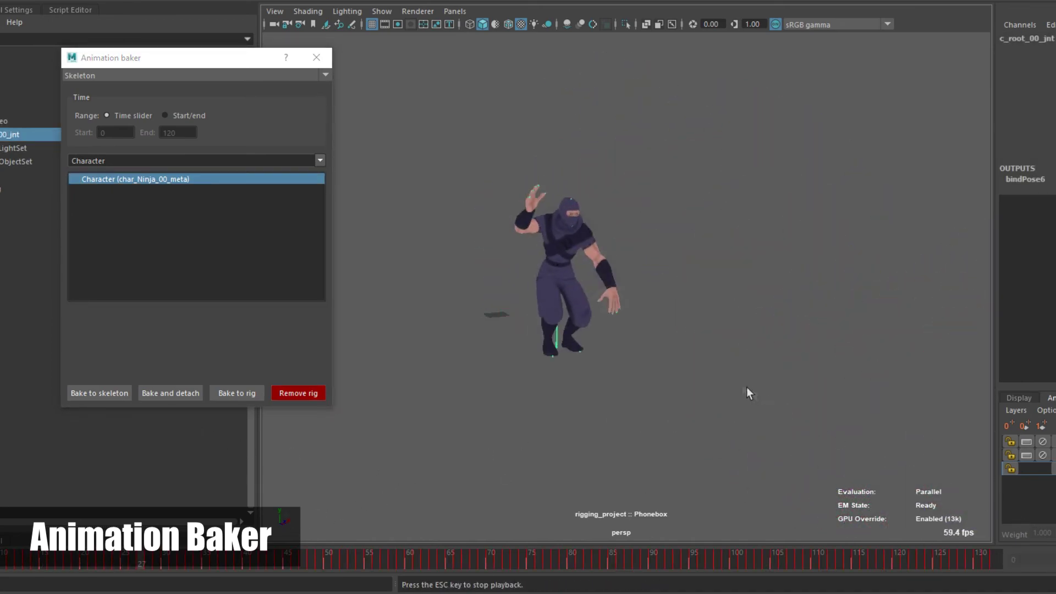